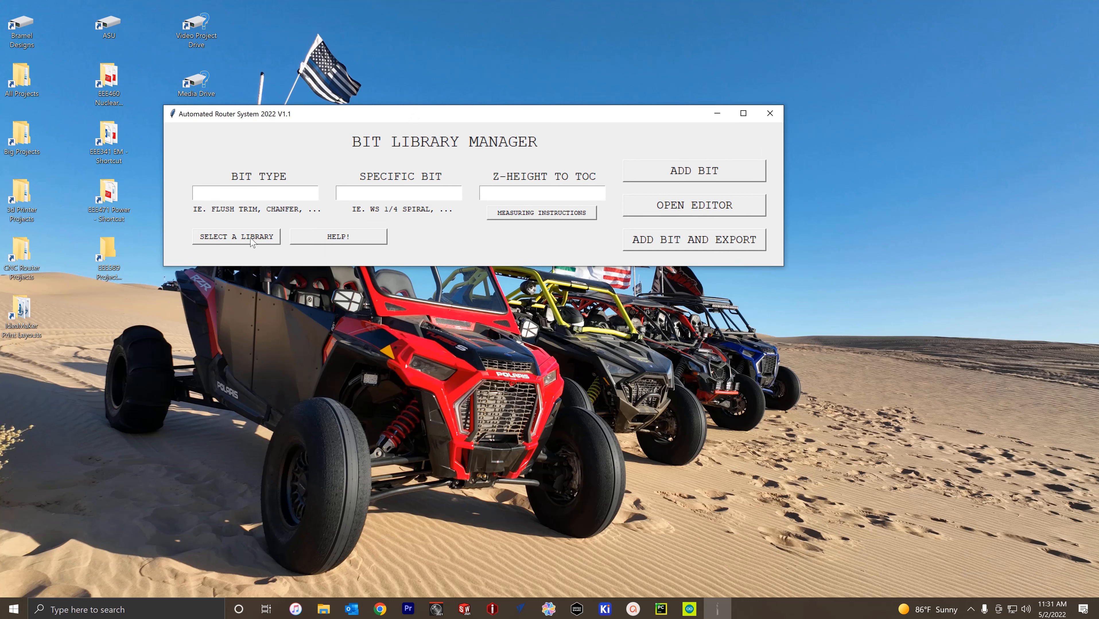
# - Select the BIT_LIBRARY (J:) drive as the library, move the window listing its files aside and return to the library manager
pyautogui.click(226, 238)
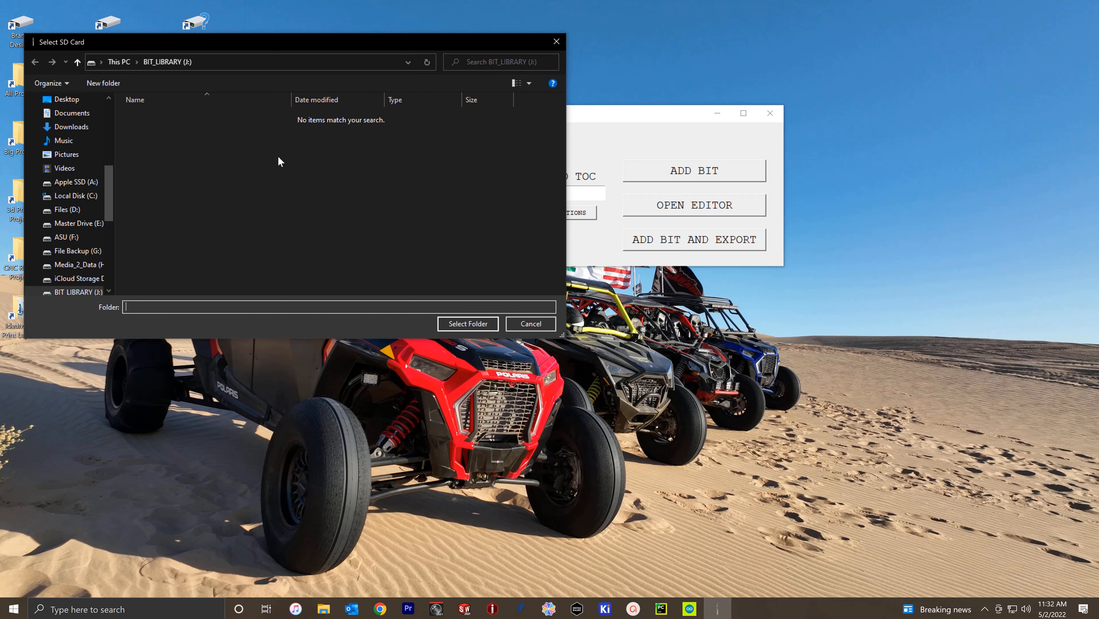
pyautogui.click(478, 326)
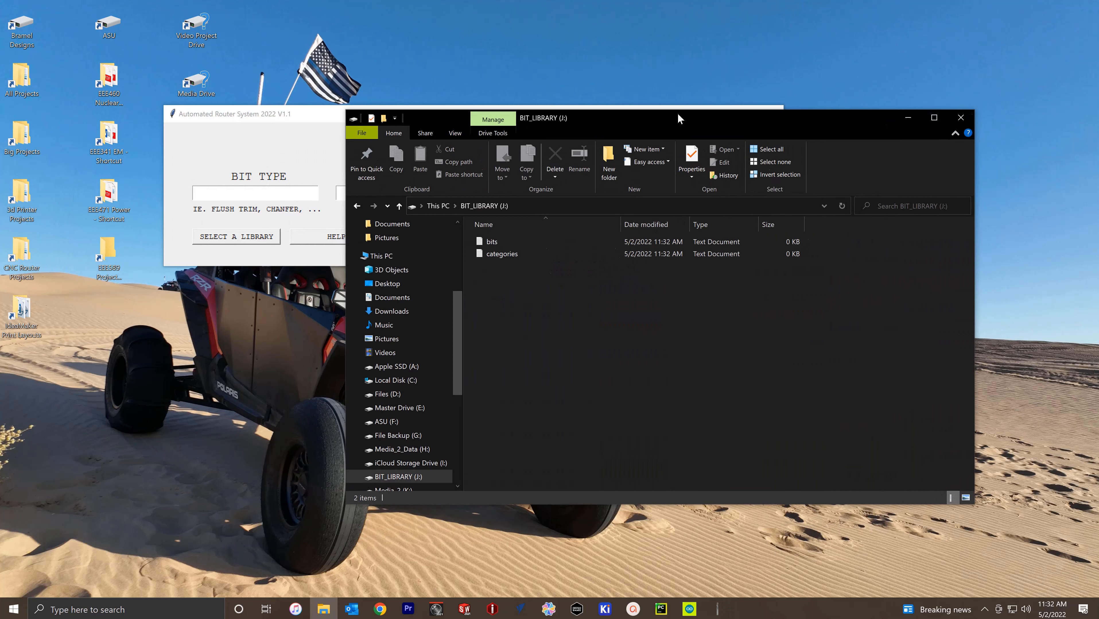
pyautogui.moveTo(677, 113); pyautogui.dragTo(686, 110)
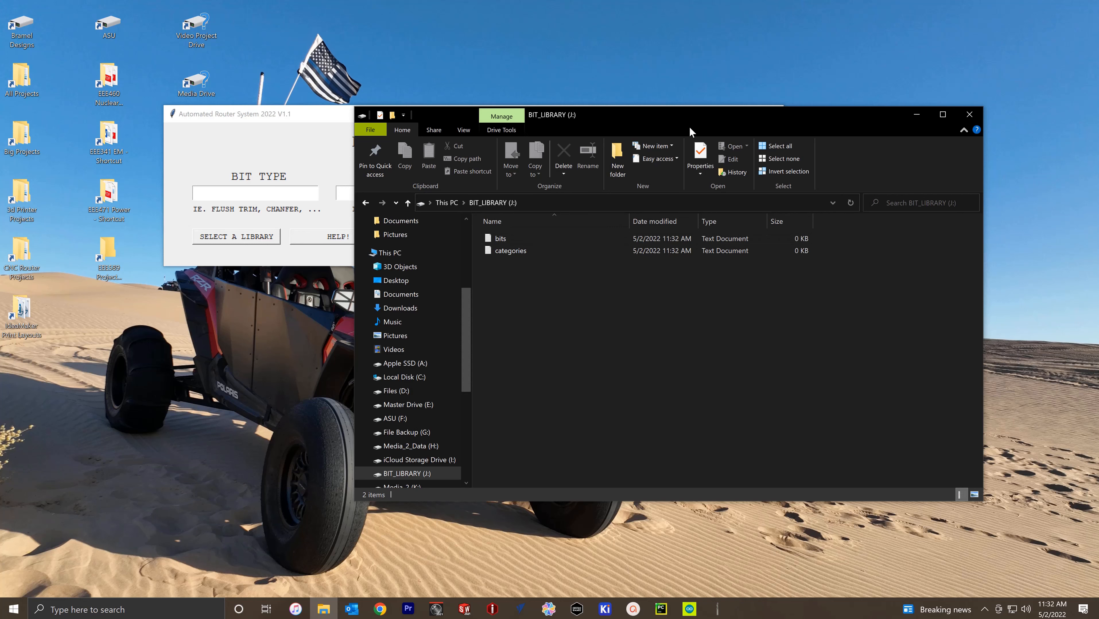
pyautogui.moveTo(685, 116); pyautogui.dragTo(0, 126)
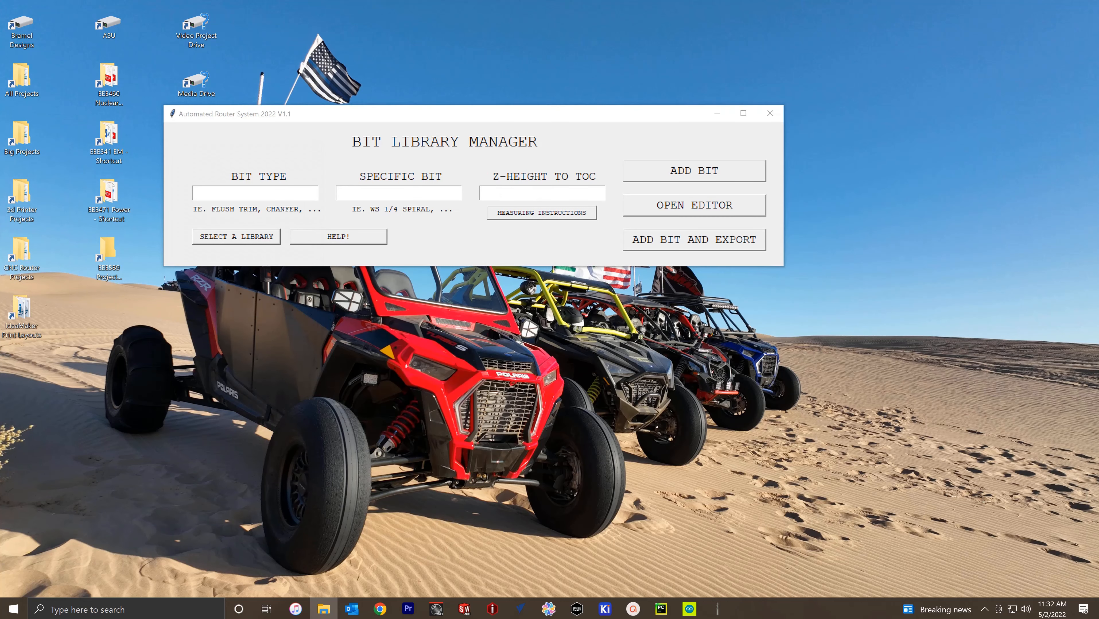
pyautogui.click(334, 116)
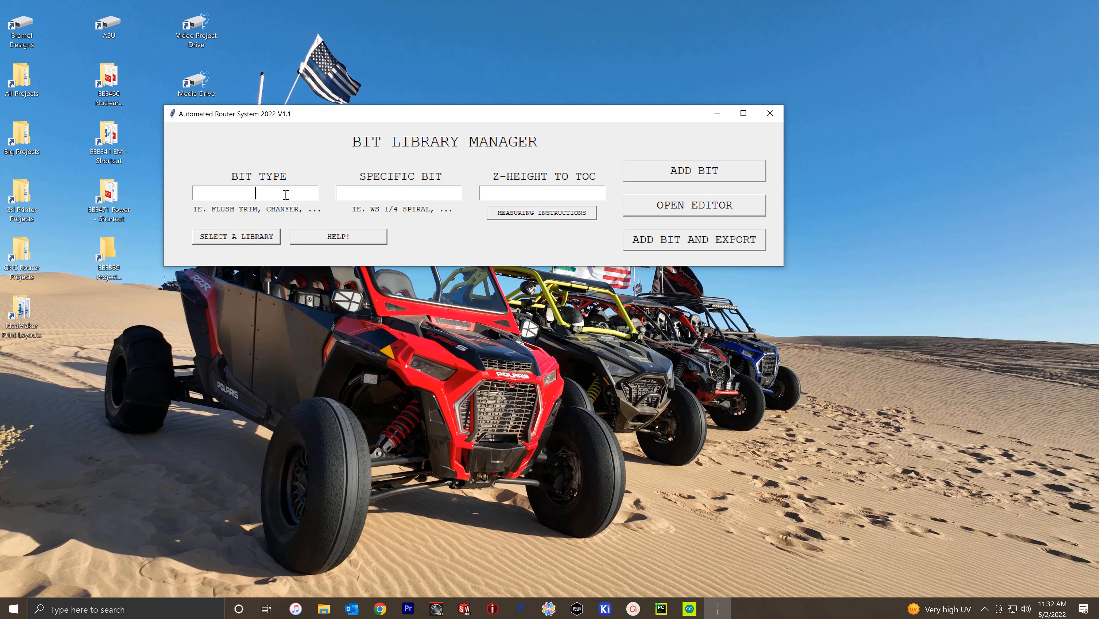
pyautogui.click(511, 193)
pyautogui.click(275, 194)
pyautogui.click(521, 195)
pyautogui.click(284, 193)
pyautogui.click(409, 198)
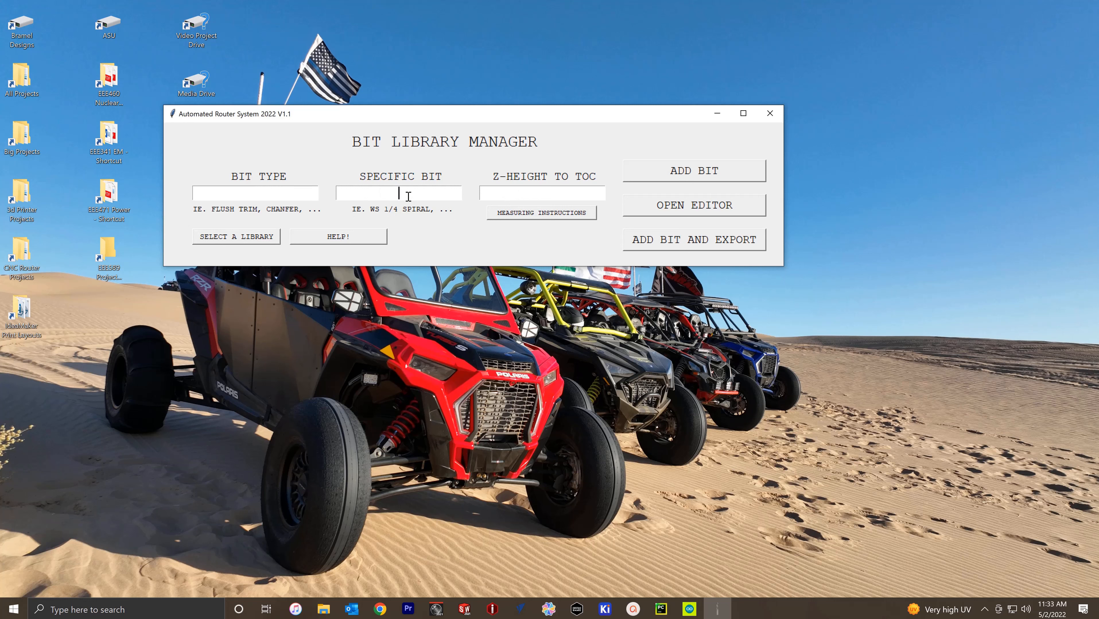
pyautogui.click(525, 192)
pyautogui.click(277, 191)
pyautogui.click(399, 192)
pyautogui.click(275, 192)
pyautogui.click(410, 191)
pyautogui.click(540, 192)
pyautogui.click(249, 192)
pyautogui.click(380, 192)
pyautogui.click(285, 196)
pyautogui.click(391, 197)
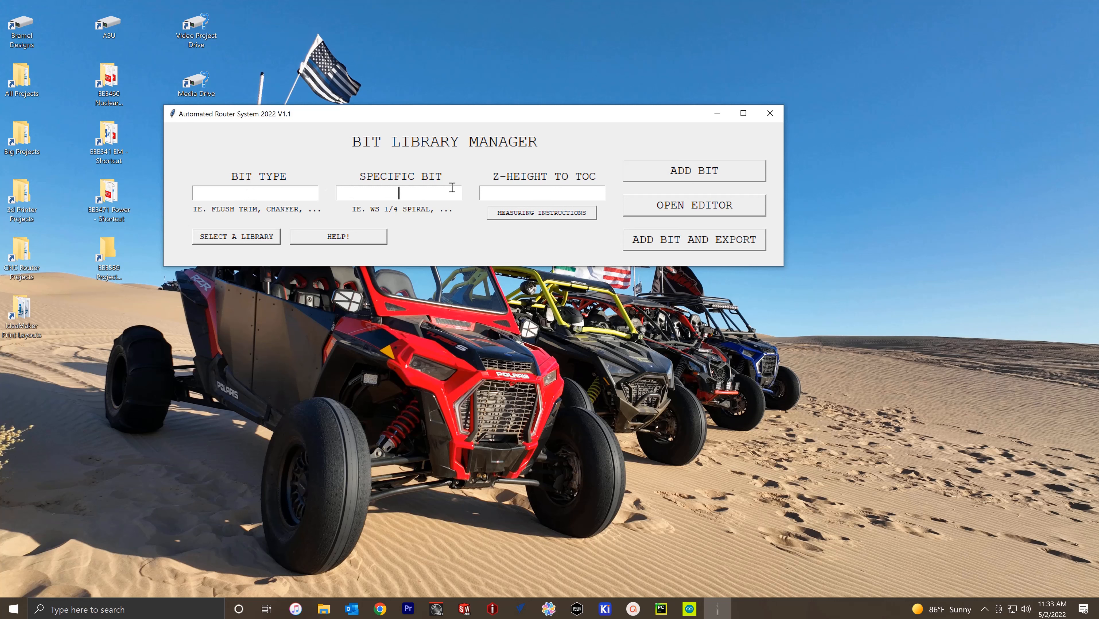
# - Read the measuring instructions for the Z-height to TOC and close them
pyautogui.click(513, 191)
pyautogui.click(530, 213)
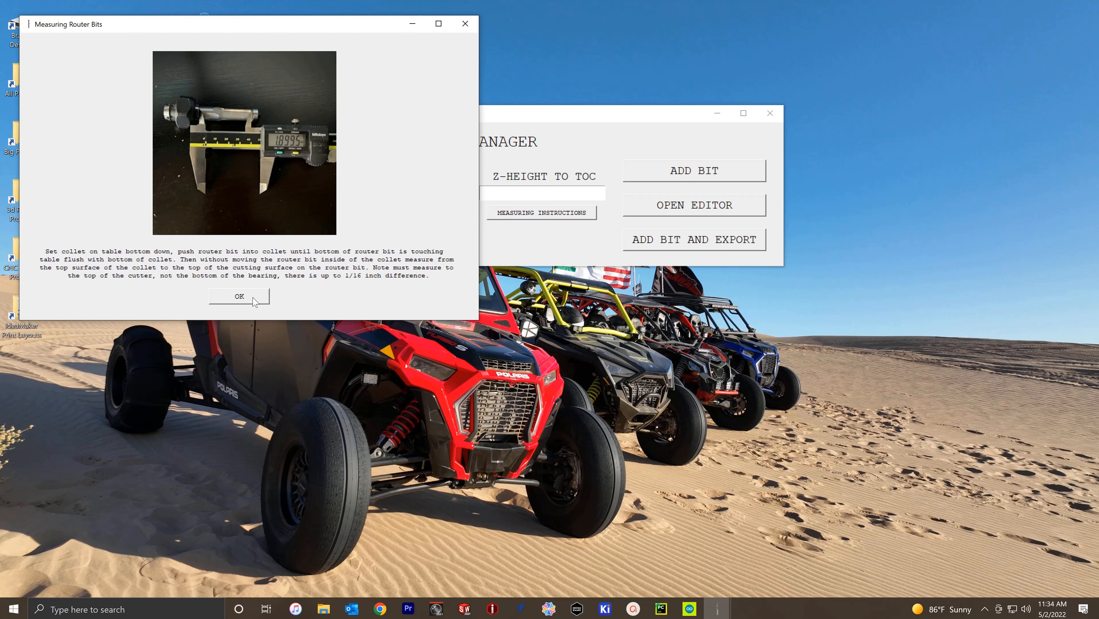
pyautogui.click(241, 295)
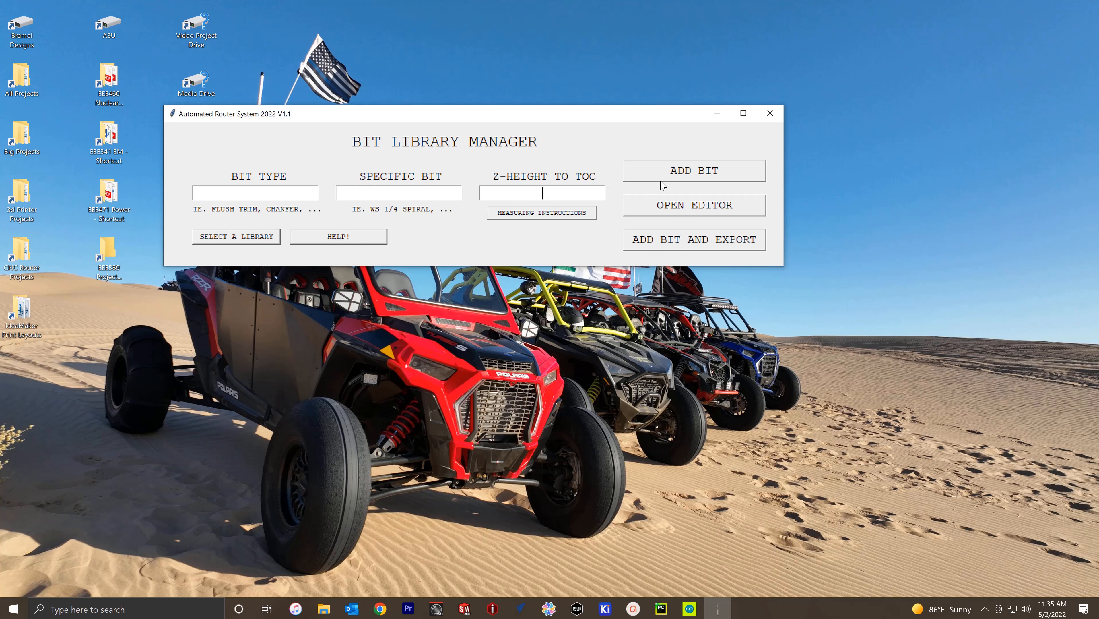
# - Add a FLUSH TRIM bit to the library with specific bit WS 1/4 SPIRAL and Z-height to TOC 0.5125
pyautogui.click(264, 191)
pyautogui.write('flu')
pyautogui.press('BackSpace')
pyautogui.press('BackSpace')
pyautogui.press('BackSpace')
pyautogui.write('FLUSH')
pyautogui.write('TRIM')
pyautogui.press('Tab')
pyautogui.write('WS 1/4')
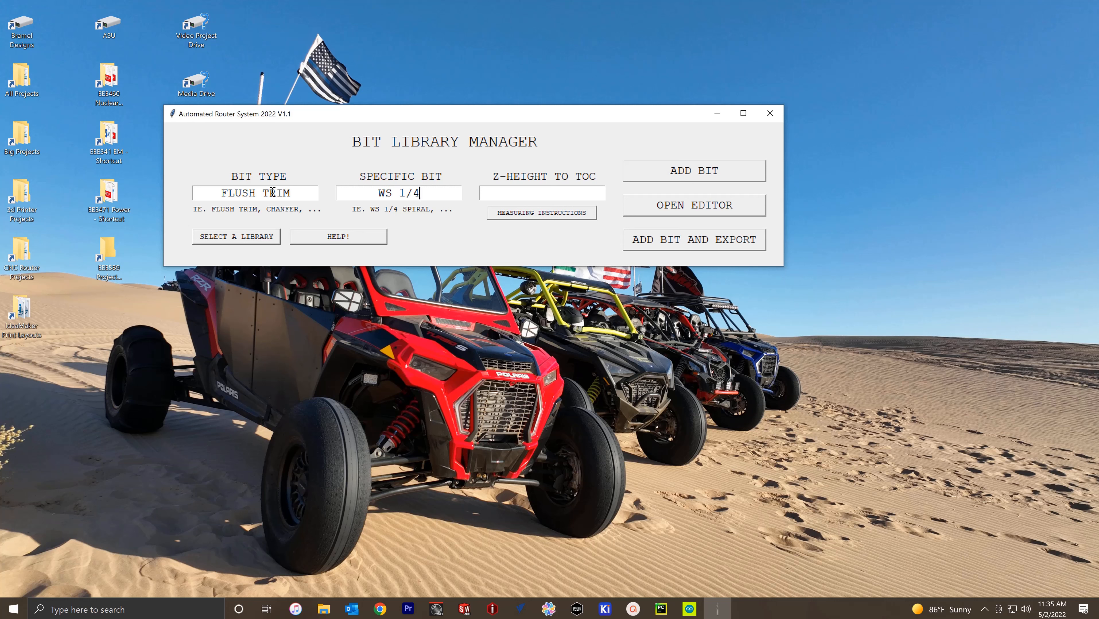
pyautogui.write(' SPIRAL')
pyautogui.write('0.')
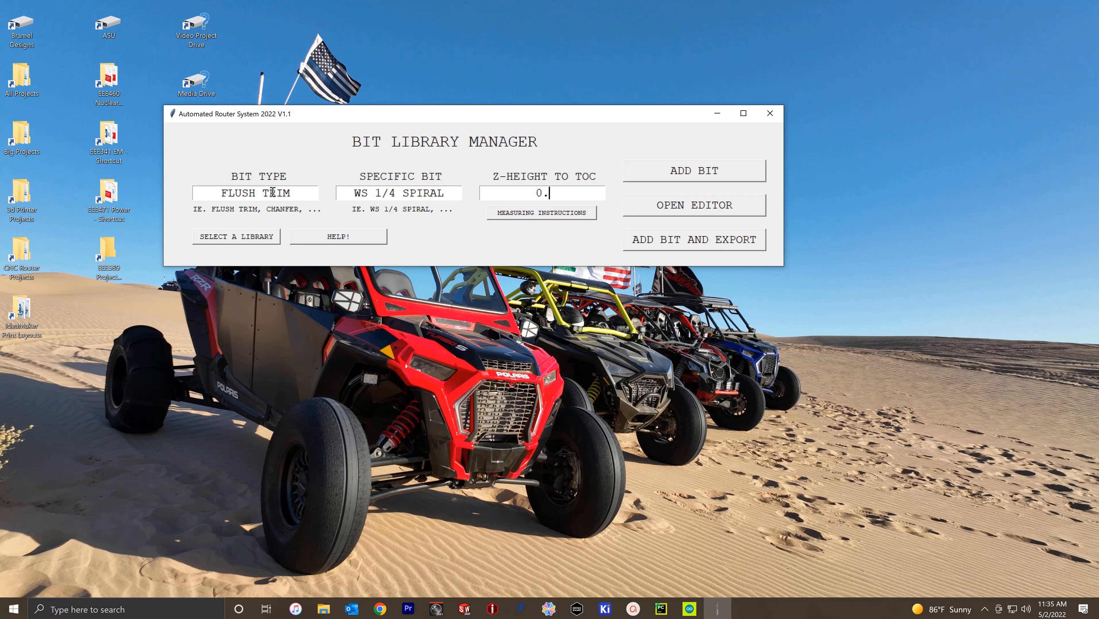
pyautogui.write('5125')
pyautogui.click(665, 172)
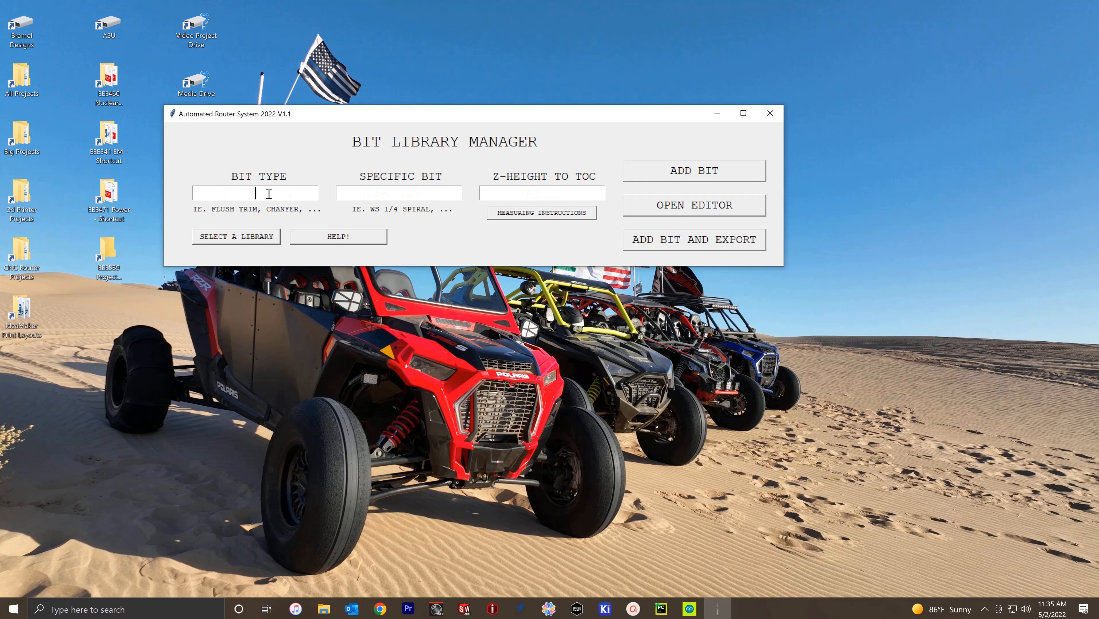
# - Fill in a second bit with type CHANFER, specific bit WS 3/4 and Z-height to TOC 0.9921
pyautogui.write('CHANFER')
pyautogui.press('Tab')
pyautogui.write('WS ')
pyautogui.write('3/4')
pyautogui.write('0.')
pyautogui.write('9921')
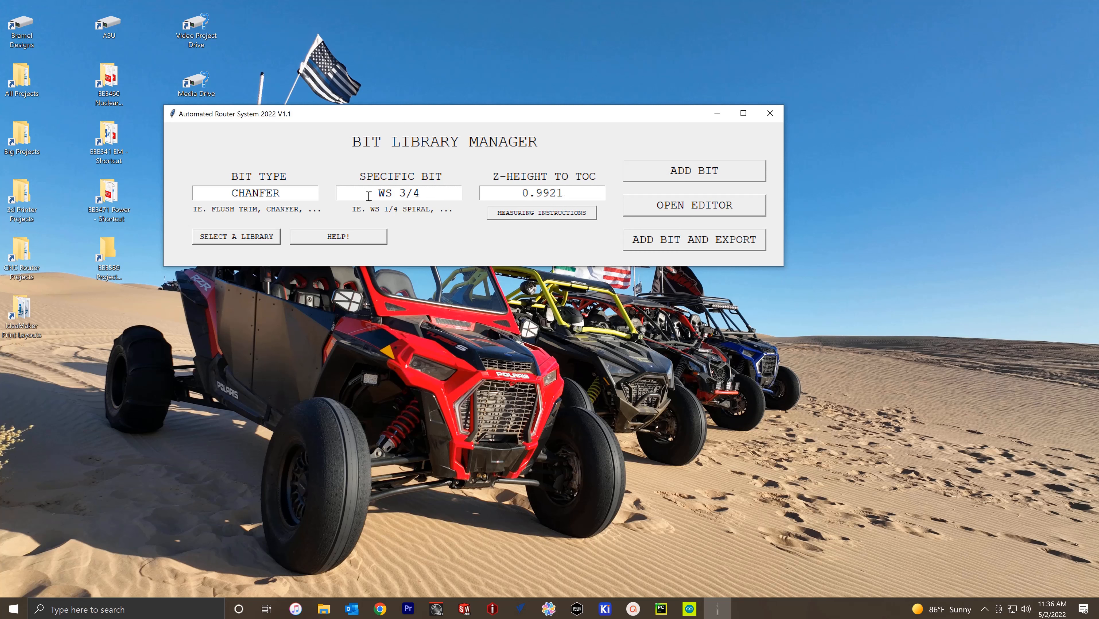
pyautogui.moveTo(365, 193); pyautogui.dragTo(444, 193)
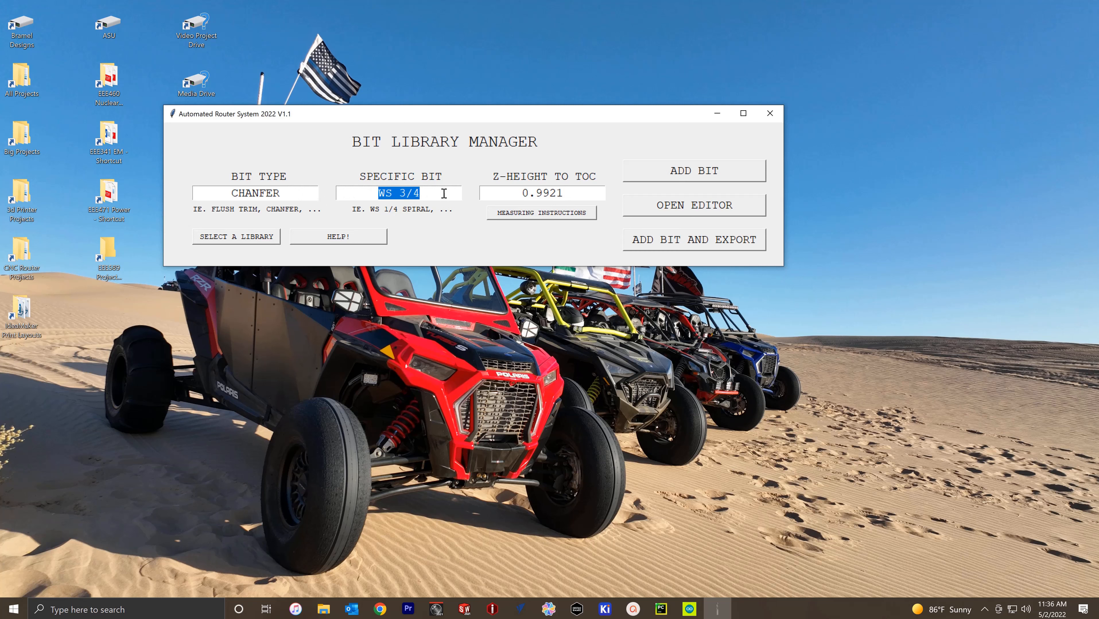
pyautogui.click(444, 193)
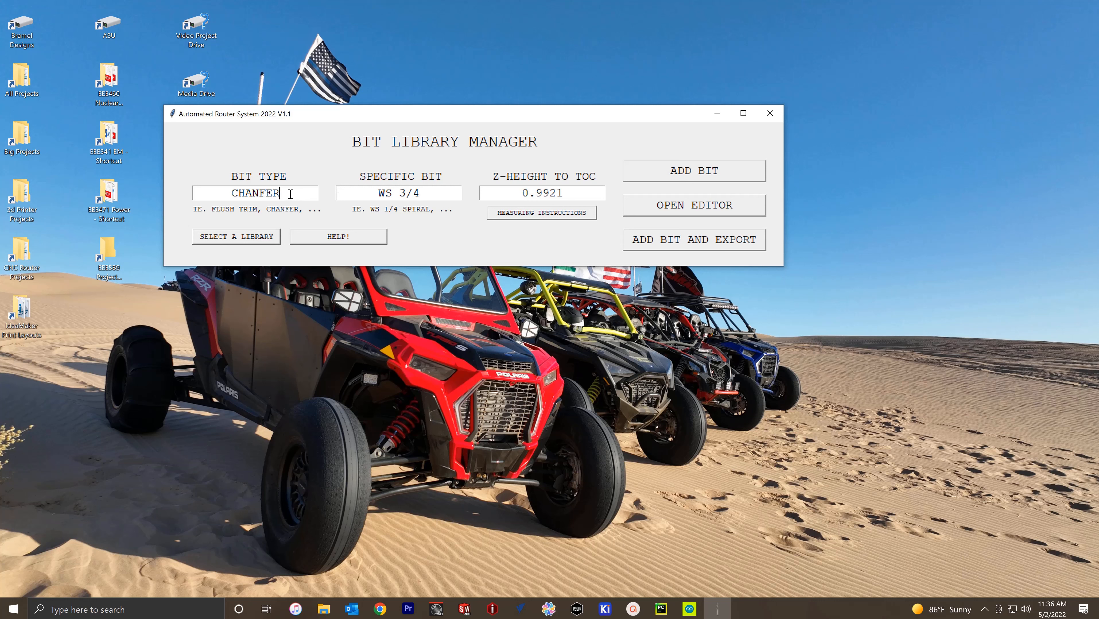
pyautogui.click(418, 195)
pyautogui.moveTo(290, 195); pyautogui.dragTo(218, 198)
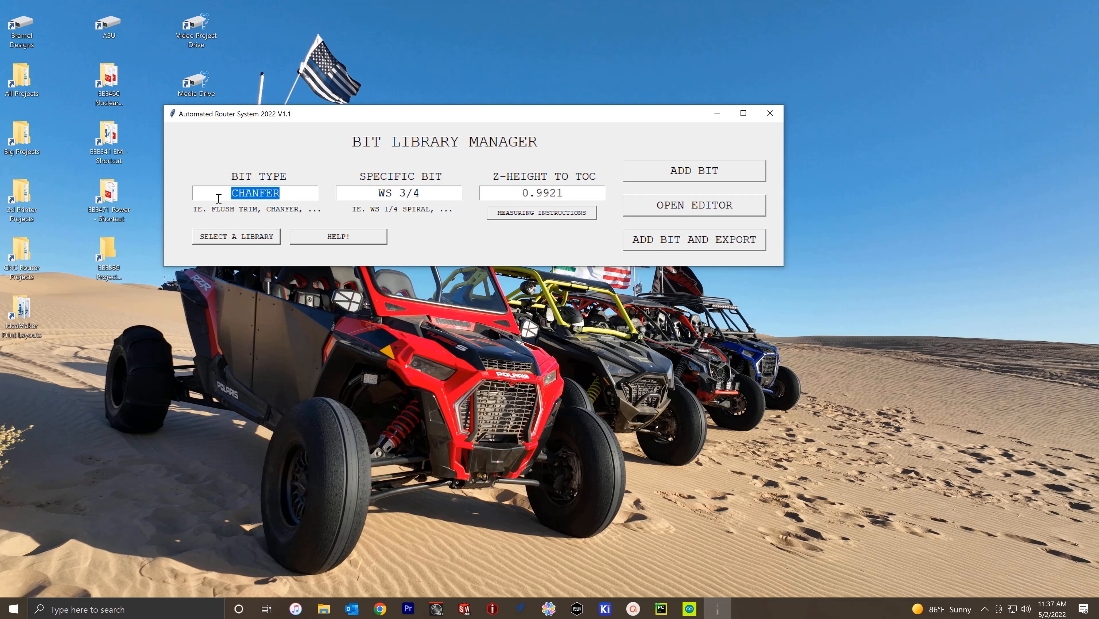
pyautogui.moveTo(421, 192); pyautogui.dragTo(355, 190)
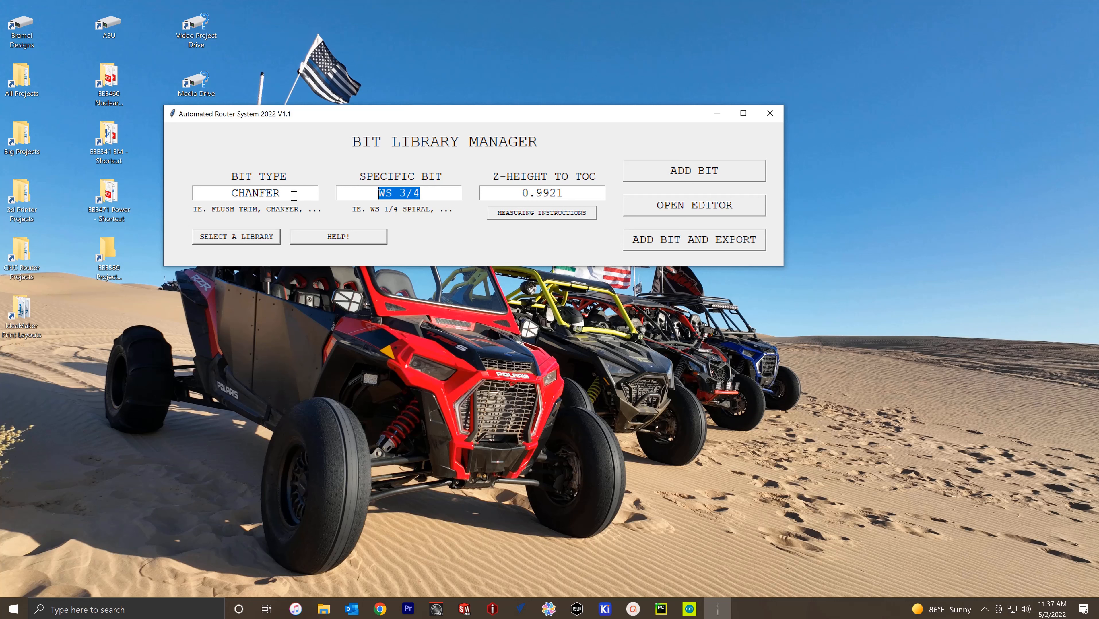
pyautogui.moveTo(294, 195); pyautogui.dragTo(217, 194)
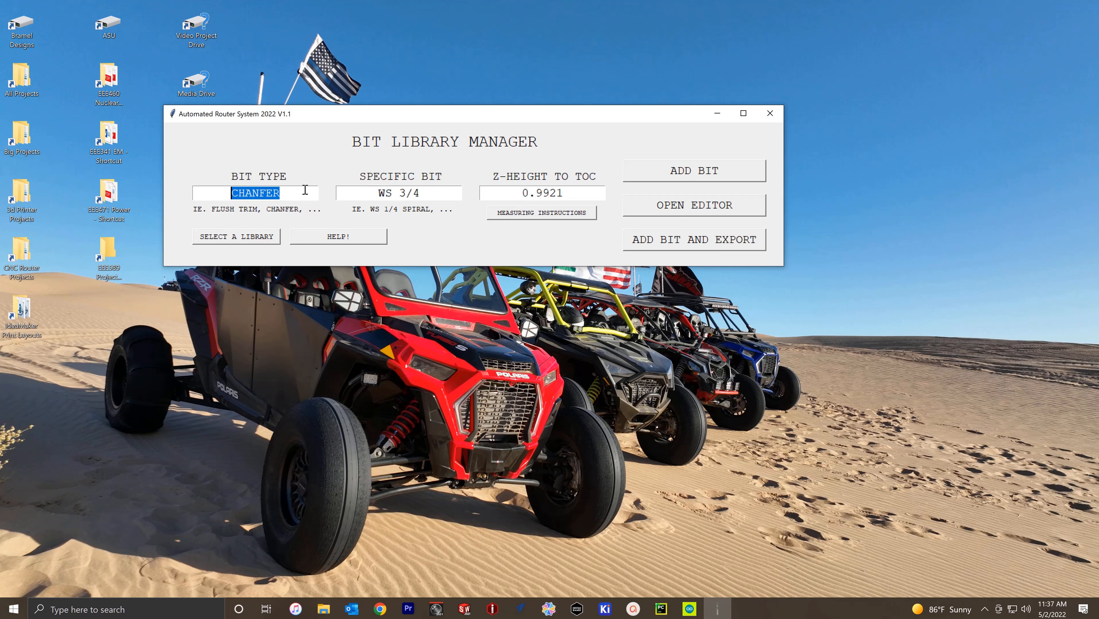
pyautogui.click(300, 193)
pyautogui.moveTo(227, 193); pyautogui.dragTo(298, 193)
pyautogui.click(291, 193)
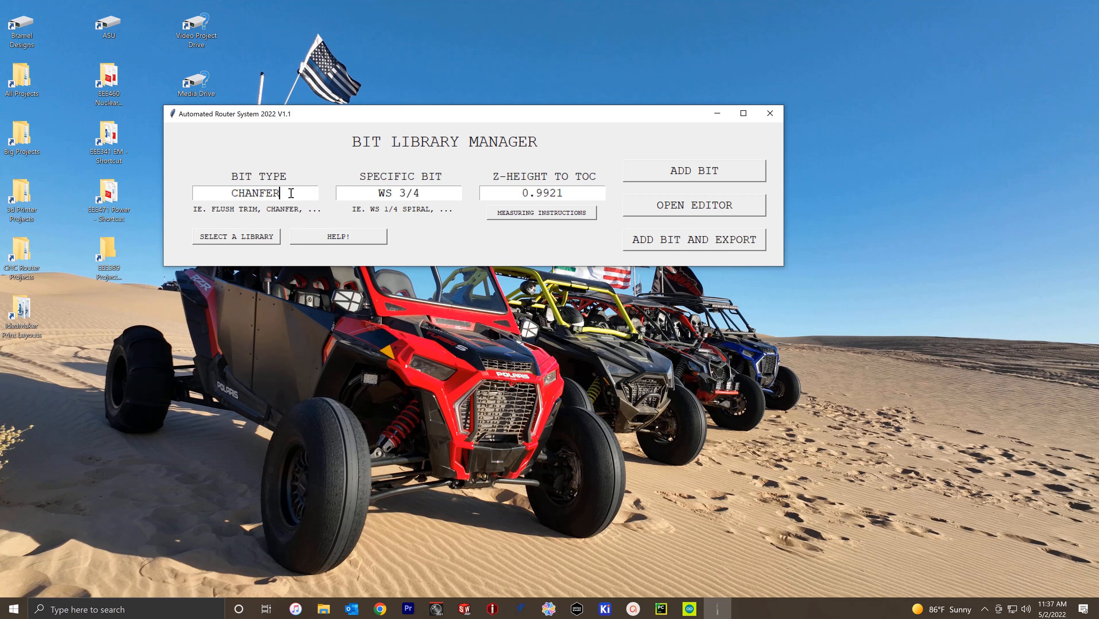
pyautogui.moveTo(371, 194); pyautogui.dragTo(457, 190)
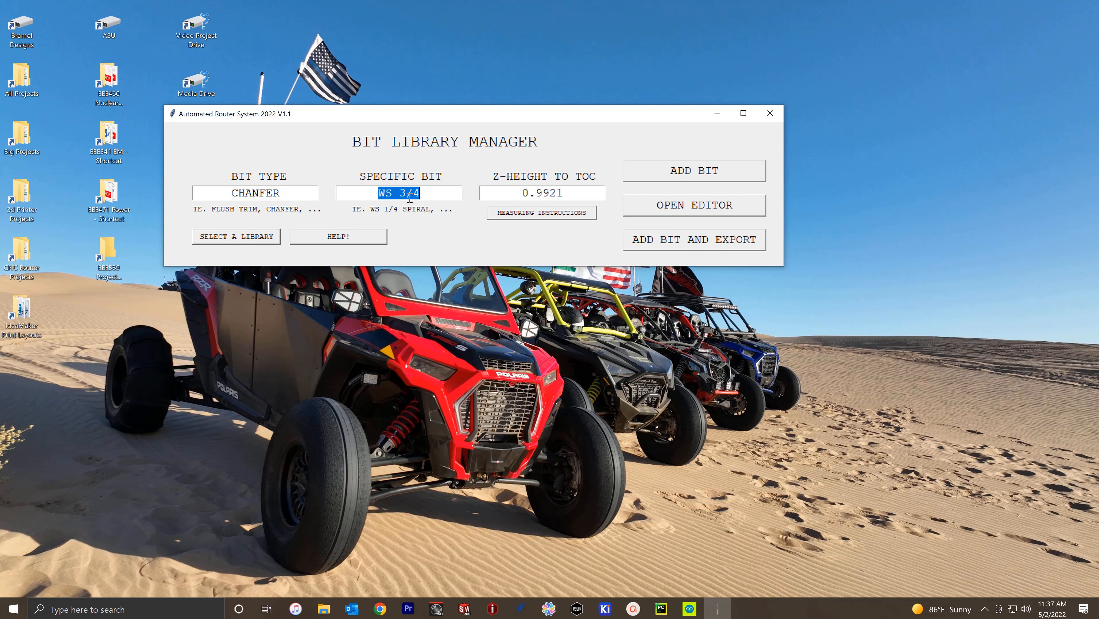
pyautogui.click(316, 191)
pyautogui.click(290, 192)
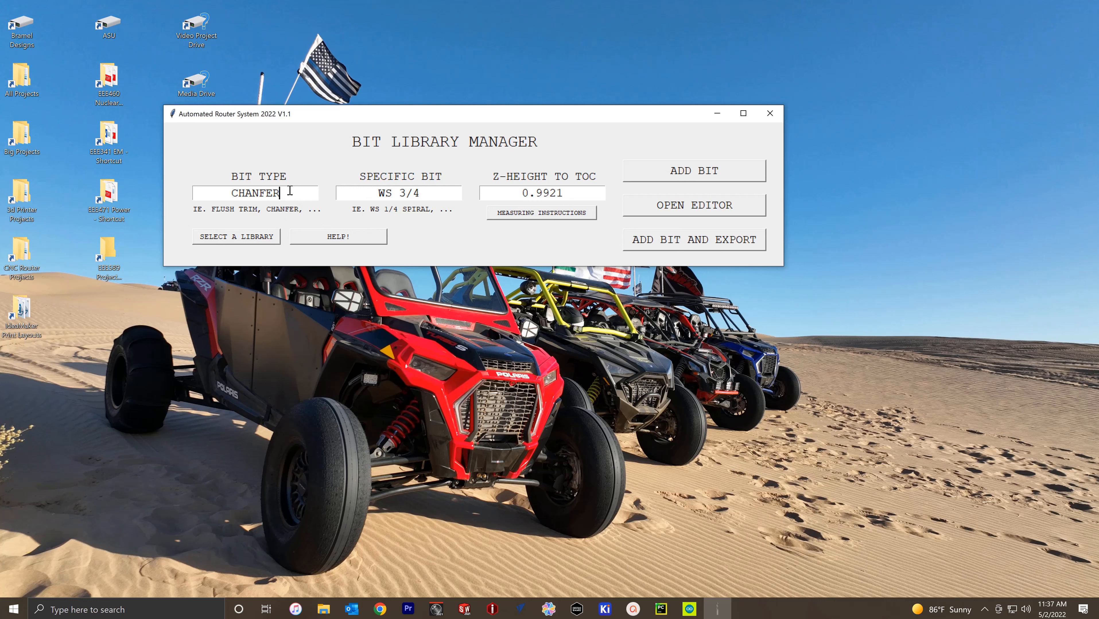
pyautogui.click(218, 191)
pyautogui.moveTo(218, 191); pyautogui.dragTo(329, 192)
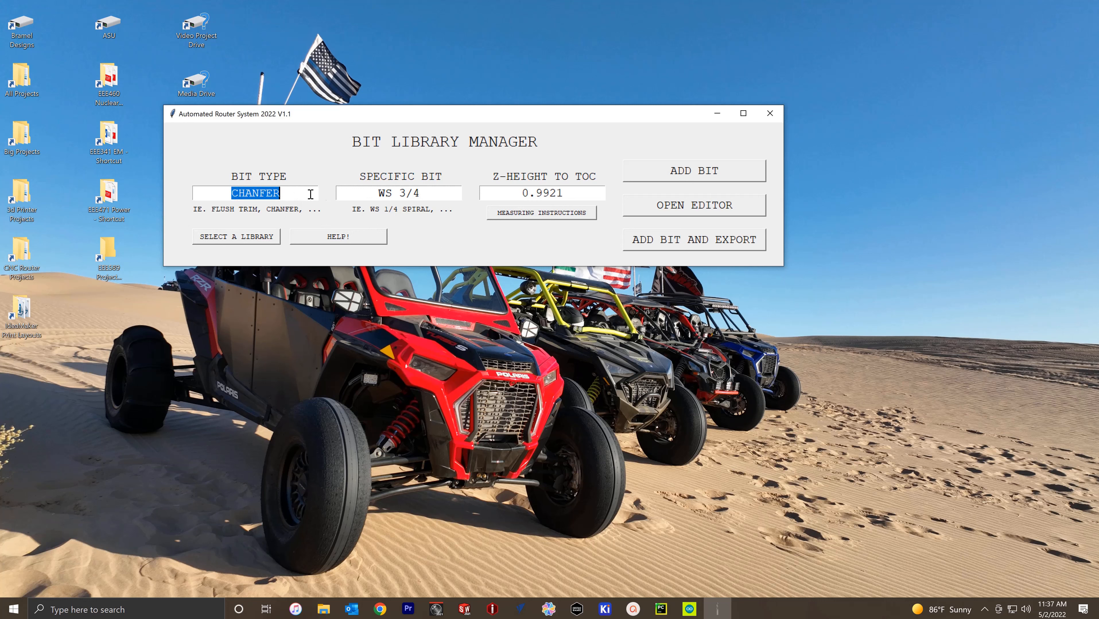
pyautogui.click(308, 195)
pyautogui.click(447, 191)
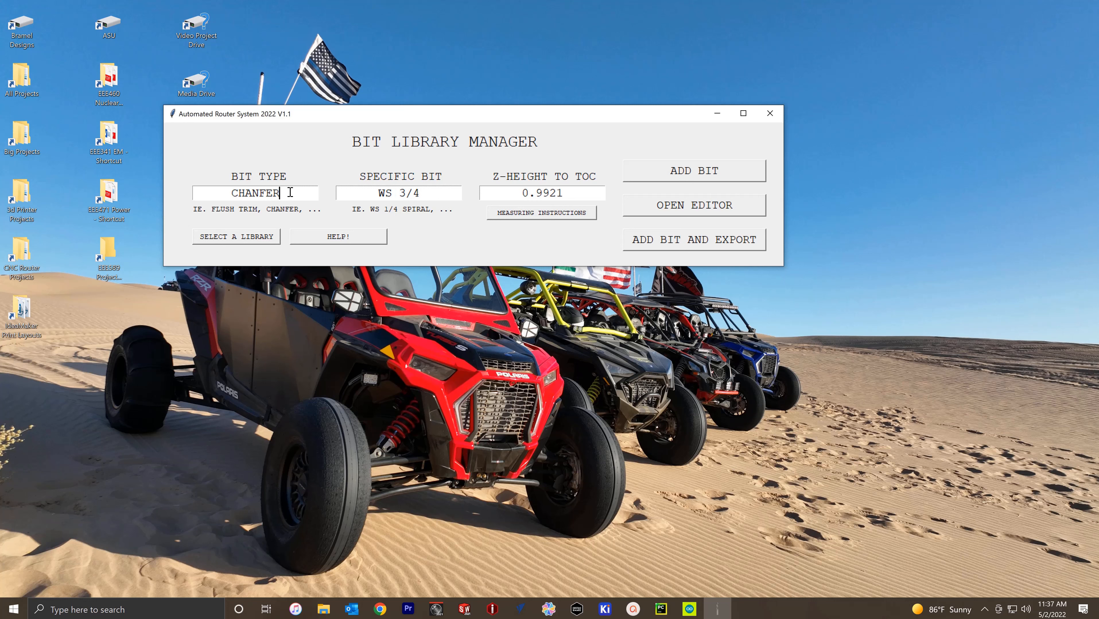
# - Try the overlong bit type CHANFERSGFASAWRE, dismiss the warning and remove the extra characters after CHANFER
pyautogui.write('SGFAS')
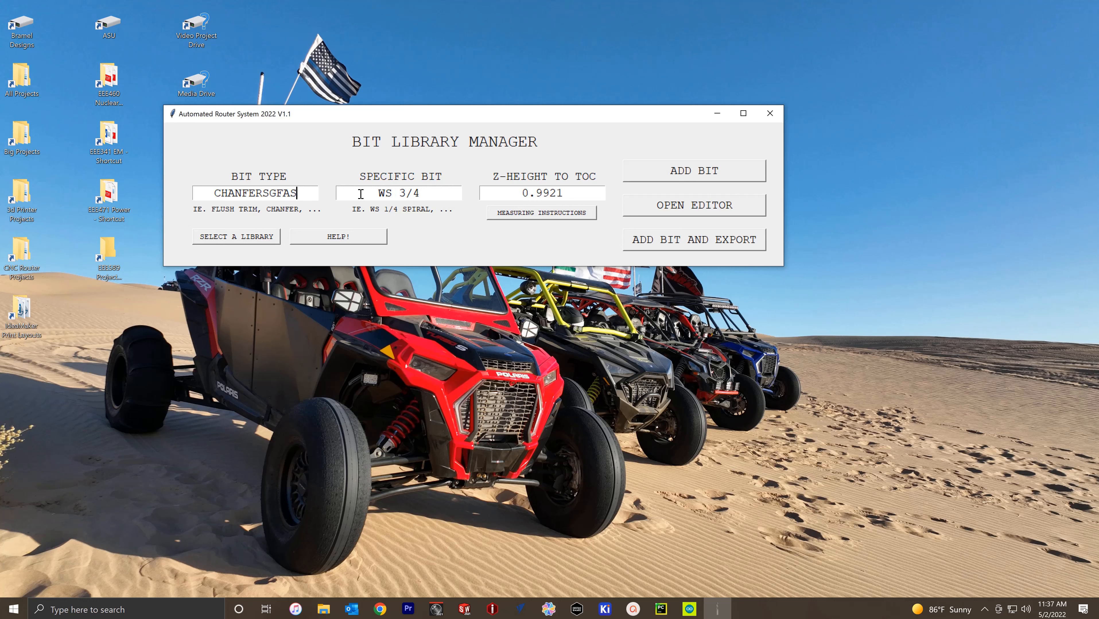
pyautogui.write('AWRE')
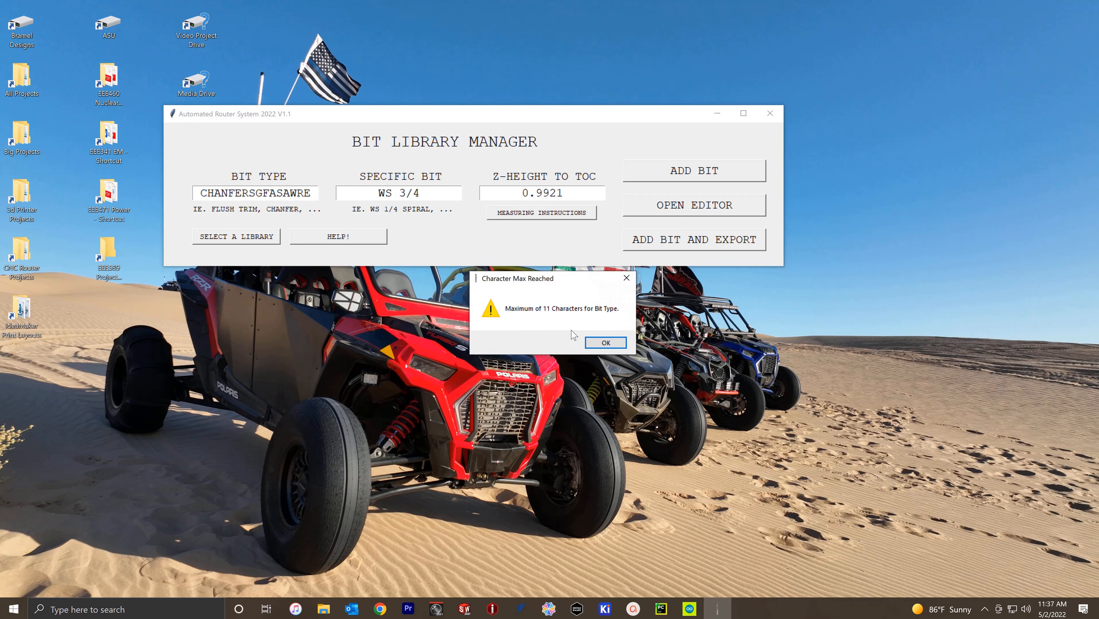
pyautogui.click(626, 278)
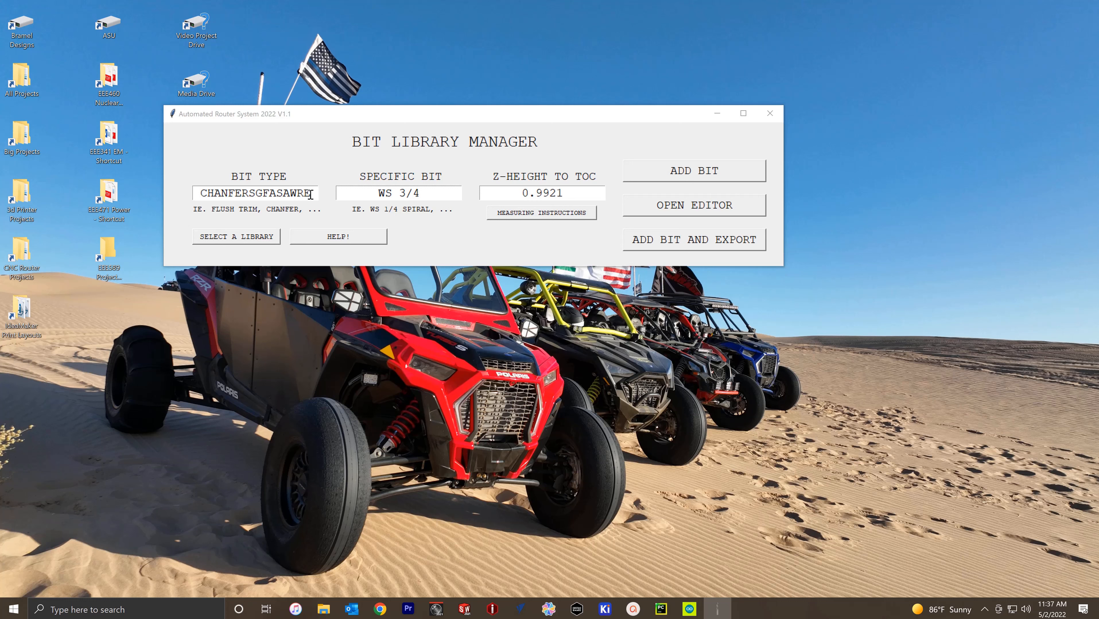
pyautogui.moveTo(311, 195); pyautogui.dragTo(249, 195)
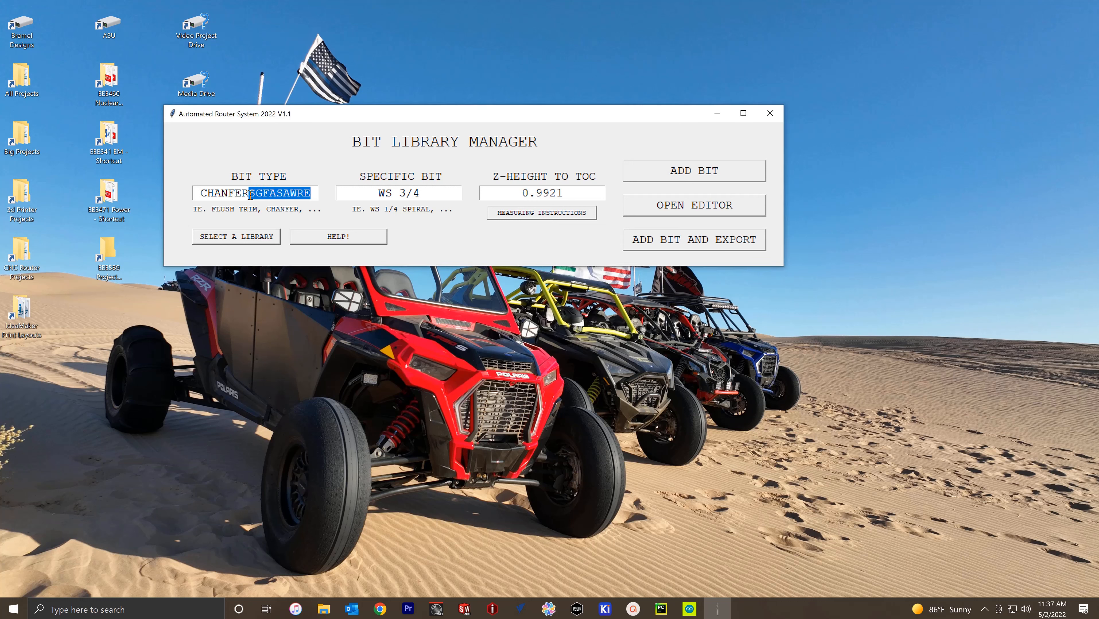
pyautogui.press('BackSpace')
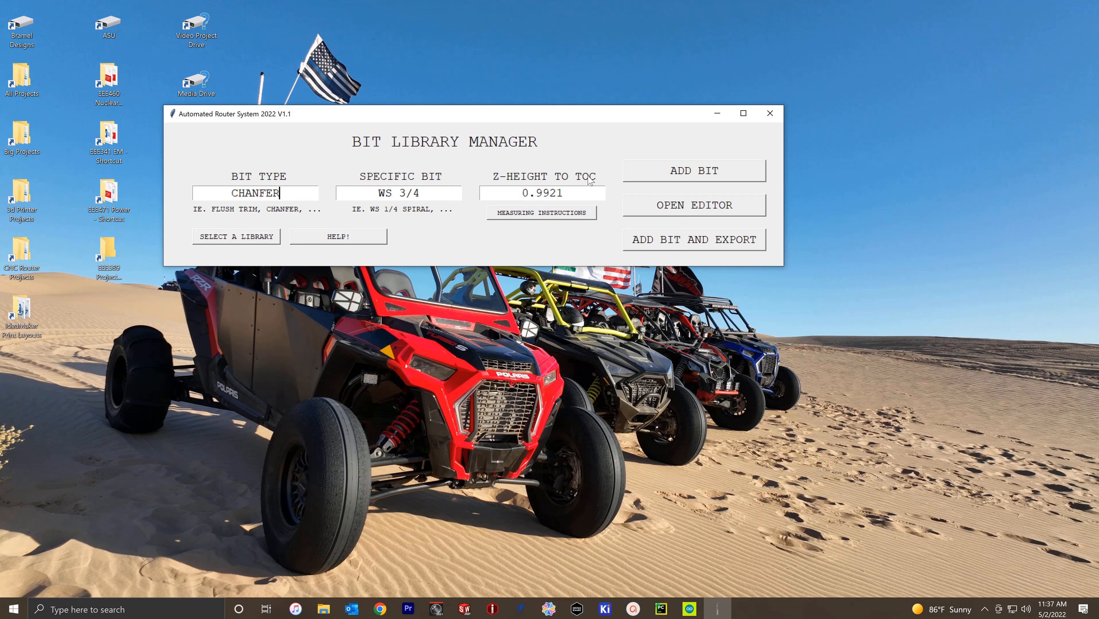
# - Add the CHANFER bit to the library and open the bit library editor, placing its window nearer the middle of the desktop
pyautogui.click(674, 176)
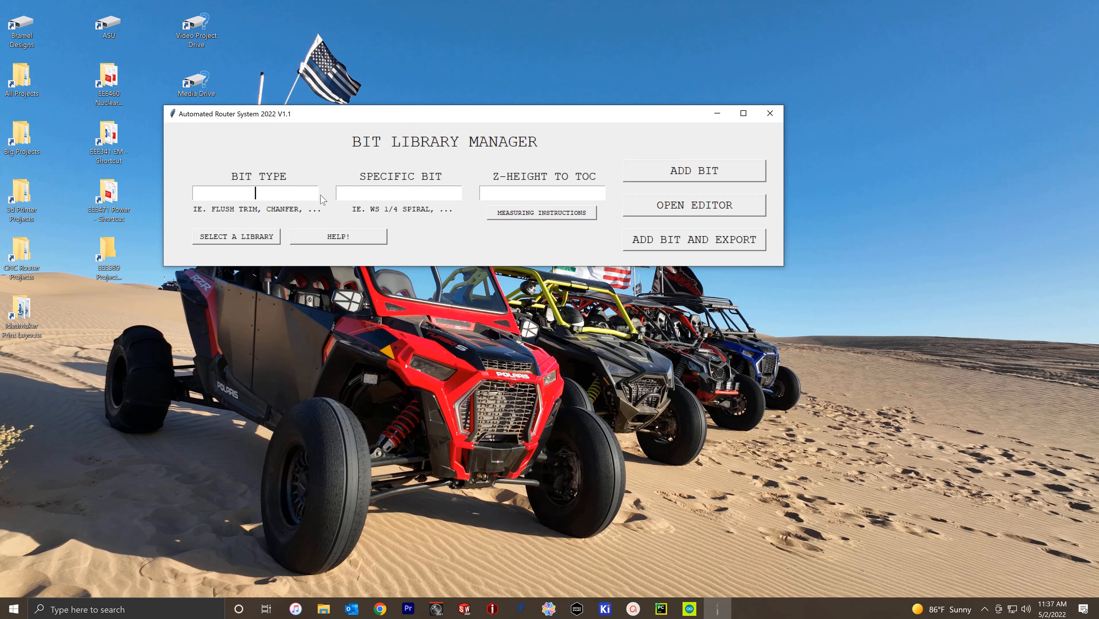
pyautogui.click(633, 209)
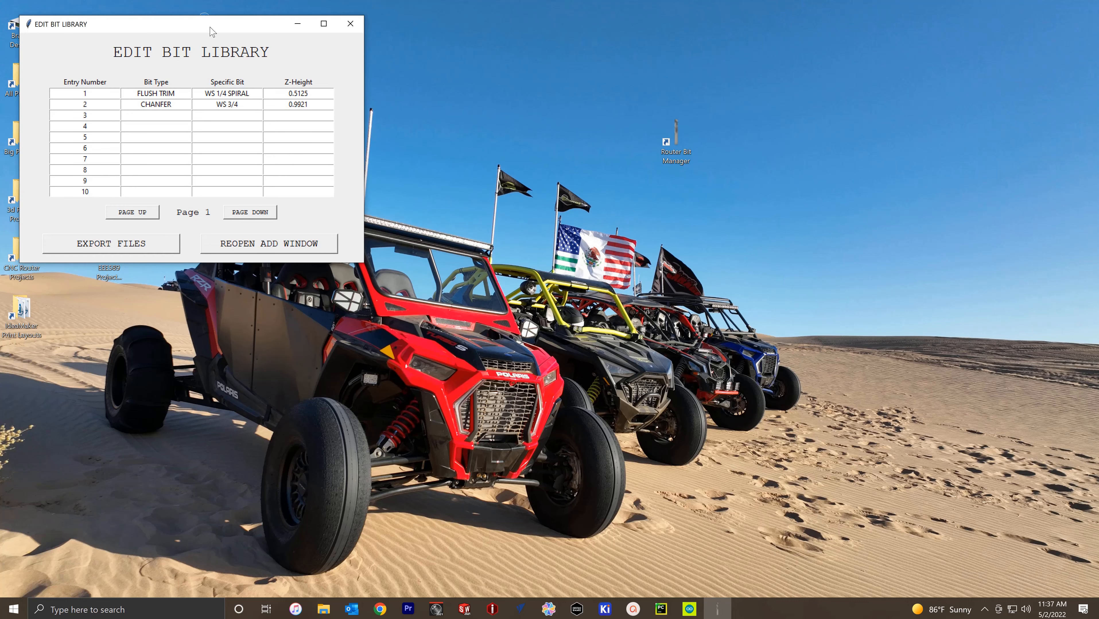
pyautogui.moveTo(213, 31); pyautogui.dragTo(482, 117)
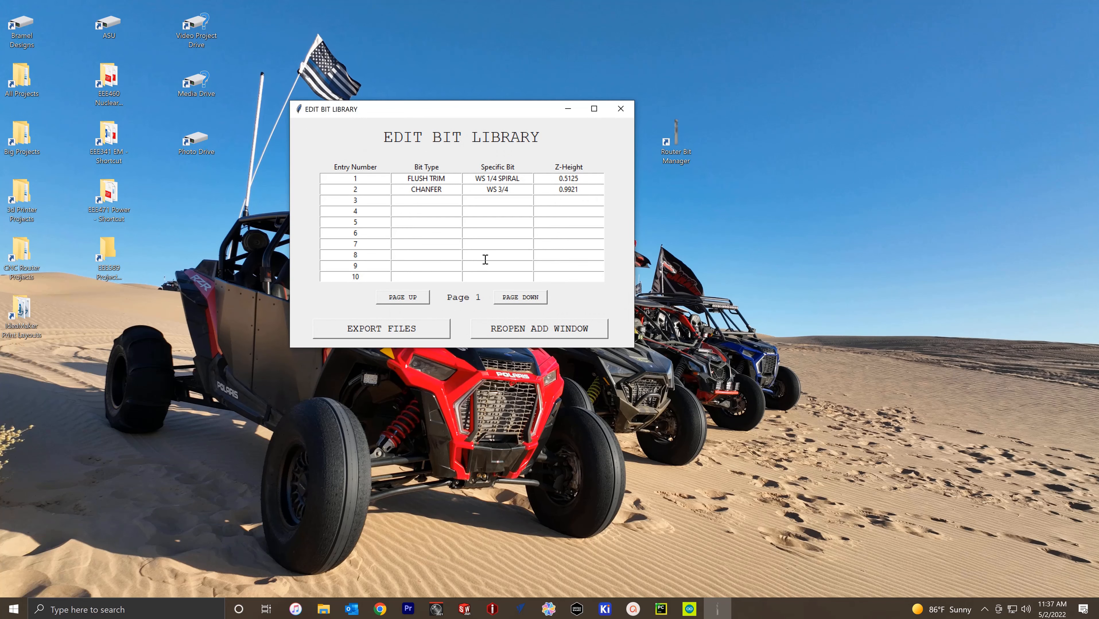
# - Page forward through the library entries in the editor and return to page 1
pyautogui.click(413, 299)
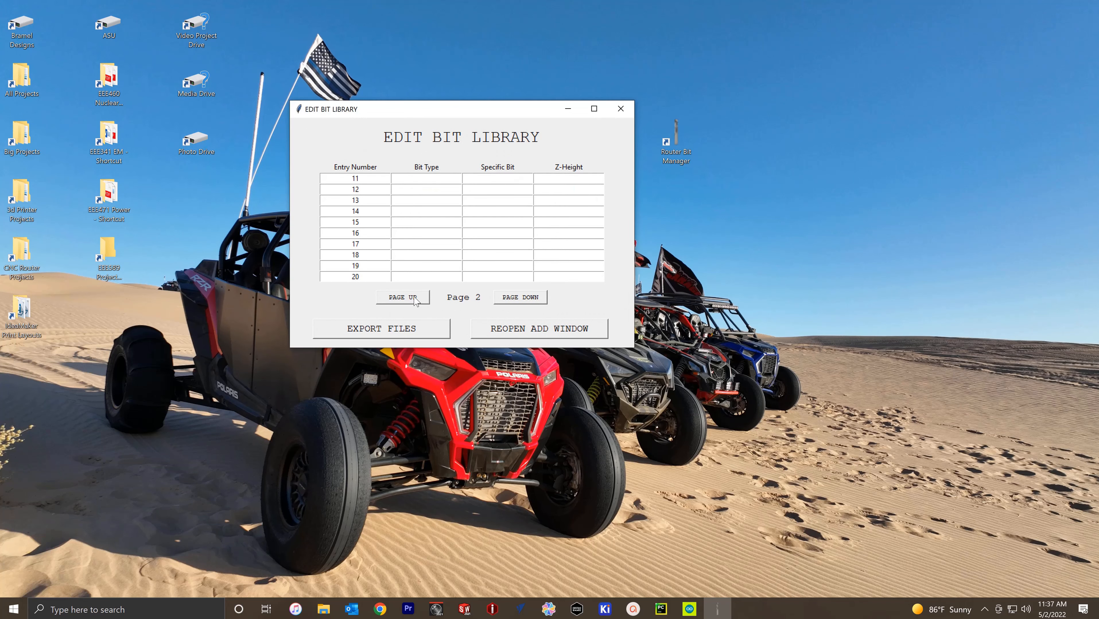
pyautogui.click(414, 298)
pyautogui.click(414, 298)
pyautogui.click(414, 299)
pyautogui.click(505, 299)
pyautogui.click(506, 299)
pyautogui.click(505, 299)
pyautogui.click(505, 299)
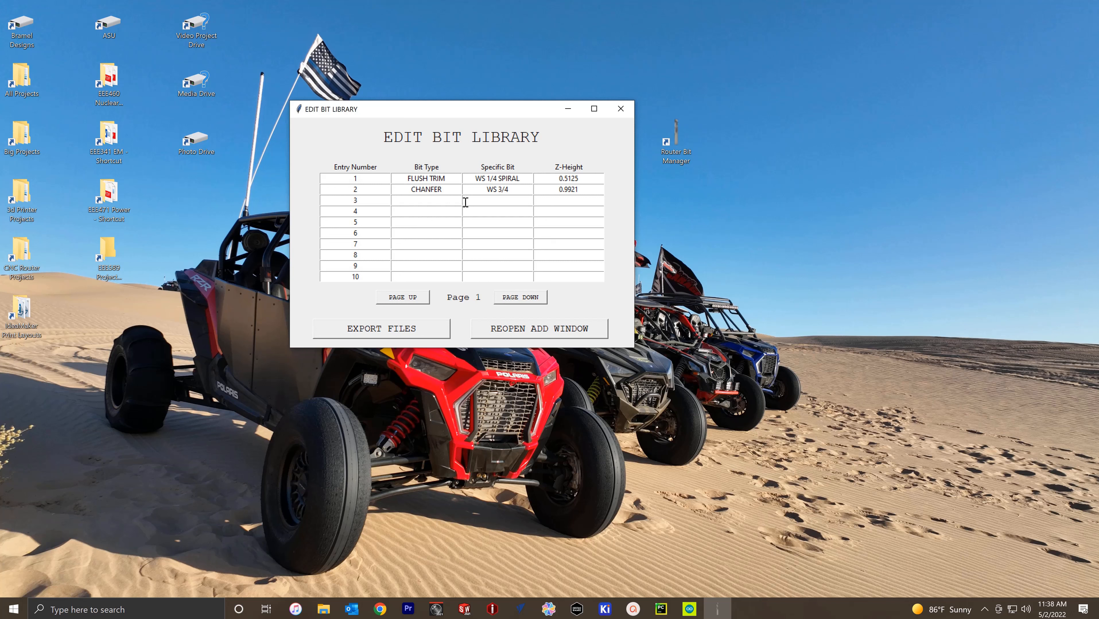
# - Change the bit type of entry 2 to FLUSH TRIM
pyautogui.click(435, 202)
pyautogui.moveTo(452, 188); pyautogui.dragTo(393, 183)
pyautogui.write('fLU')
pyautogui.write('LUSH TRIM')
# - Clear the bit type, specific bit and Z-height of entry 2, and reload the editor by way of the add window
pyautogui.click(529, 192)
pyautogui.moveTo(578, 191); pyautogui.dragTo(456, 192)
pyautogui.press('BackSpace')
pyautogui.press('BackSpace')
pyautogui.tripleClick(455, 192)
pyautogui.press('BackSpace')
pyautogui.click(530, 328)
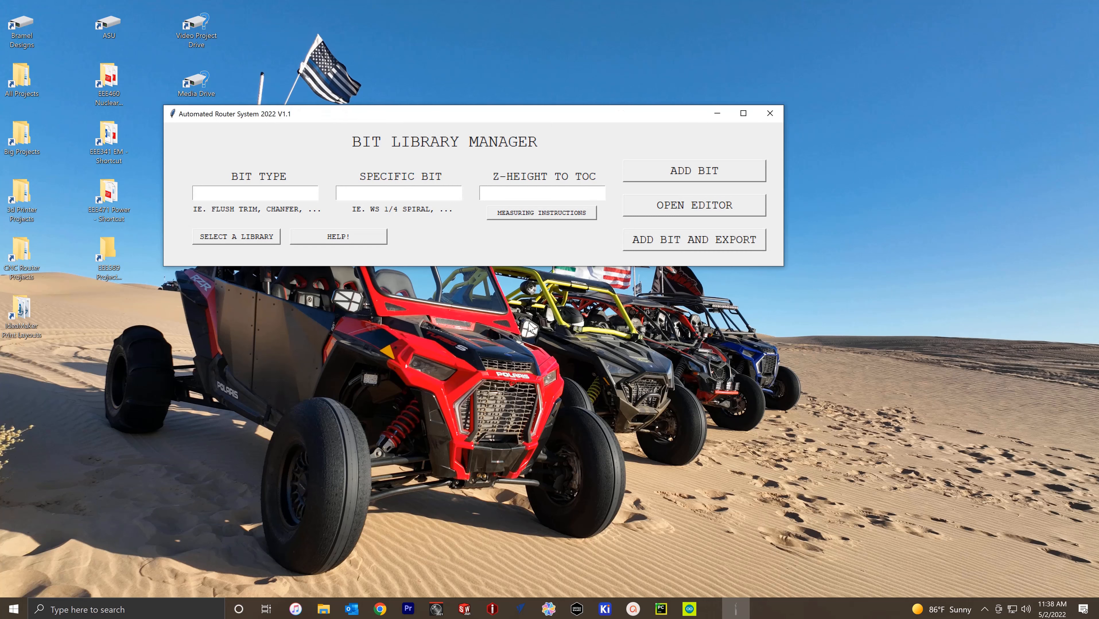
pyautogui.click(725, 211)
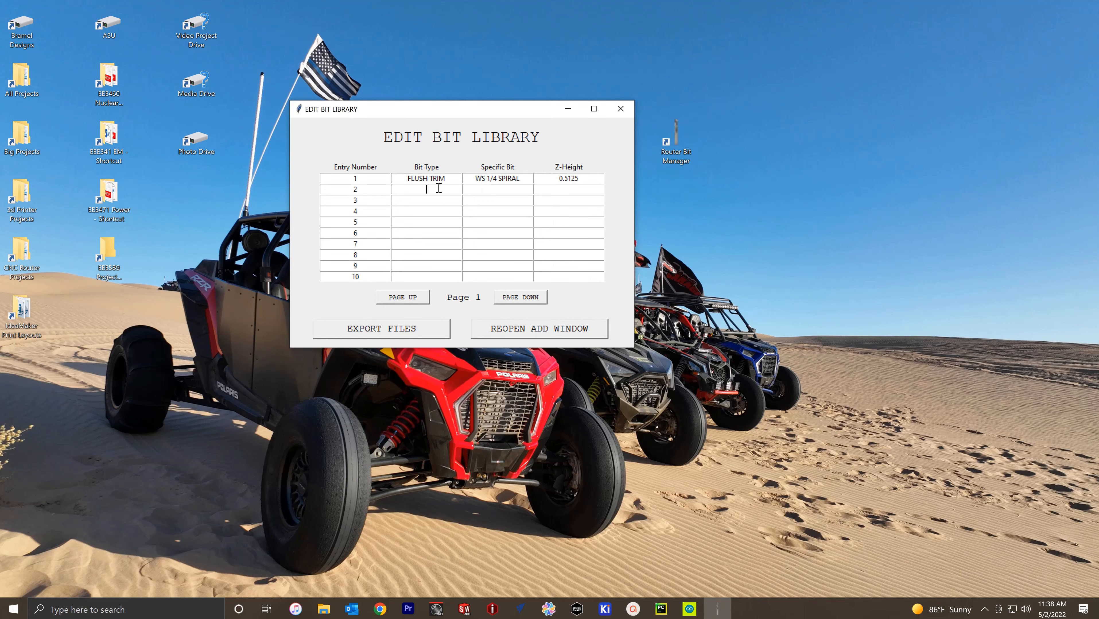
# - Fill entry 2 with bit type CHANFER, specific bit WS 3/4 and Z-height 0.9921, and reload the editor by way of the add window
pyautogui.click(419, 188)
pyautogui.write('CHAN')
pyautogui.write('FER')
pyautogui.write('WS 3/4')
pyautogui.write('0.9921')
pyautogui.click(519, 328)
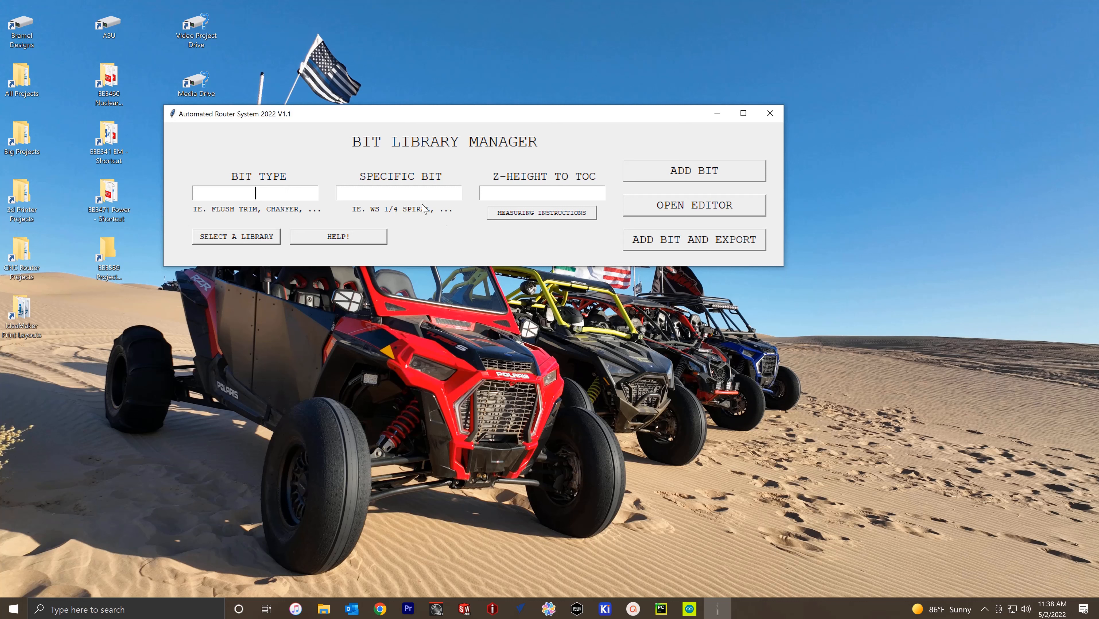
pyautogui.click(697, 210)
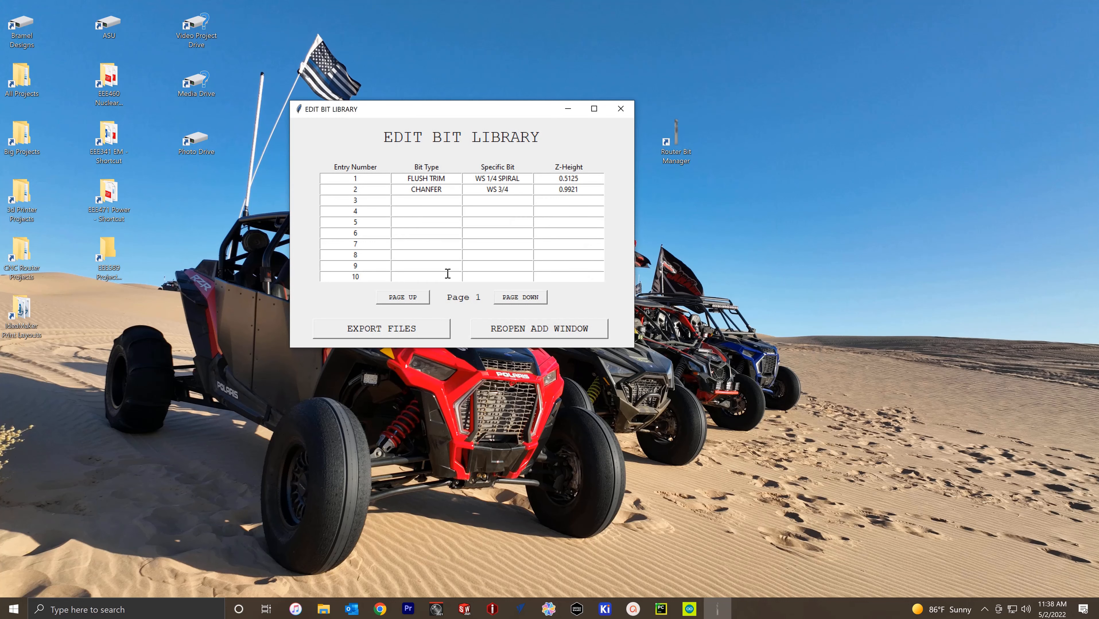
# - Export the library files from the editor and return to the add window
pyautogui.click(415, 334)
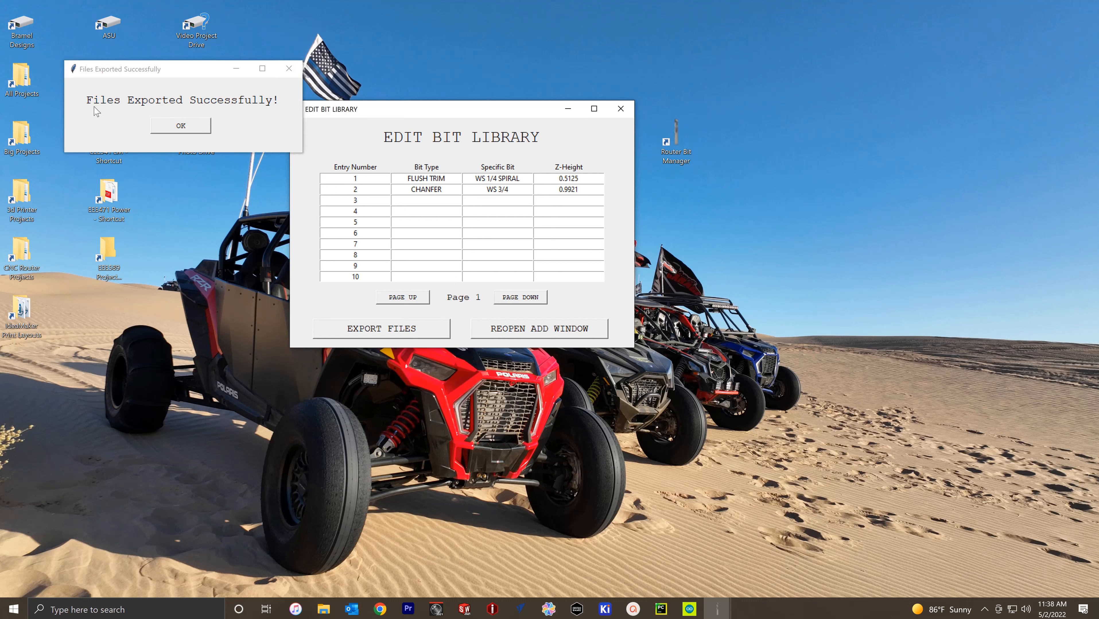
pyautogui.click(202, 128)
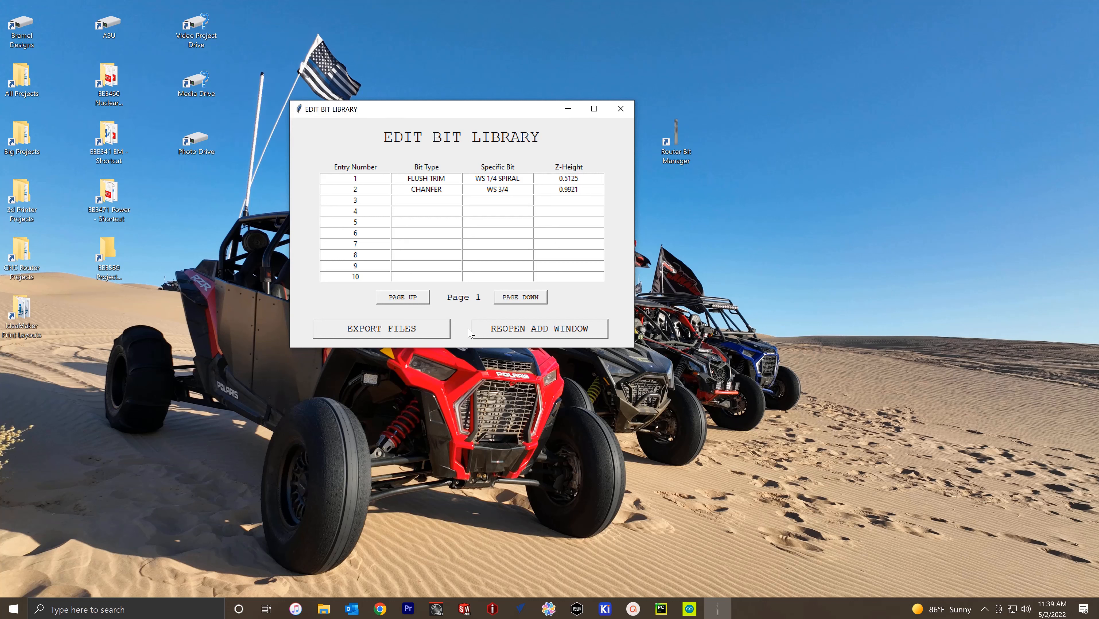
pyautogui.click(510, 329)
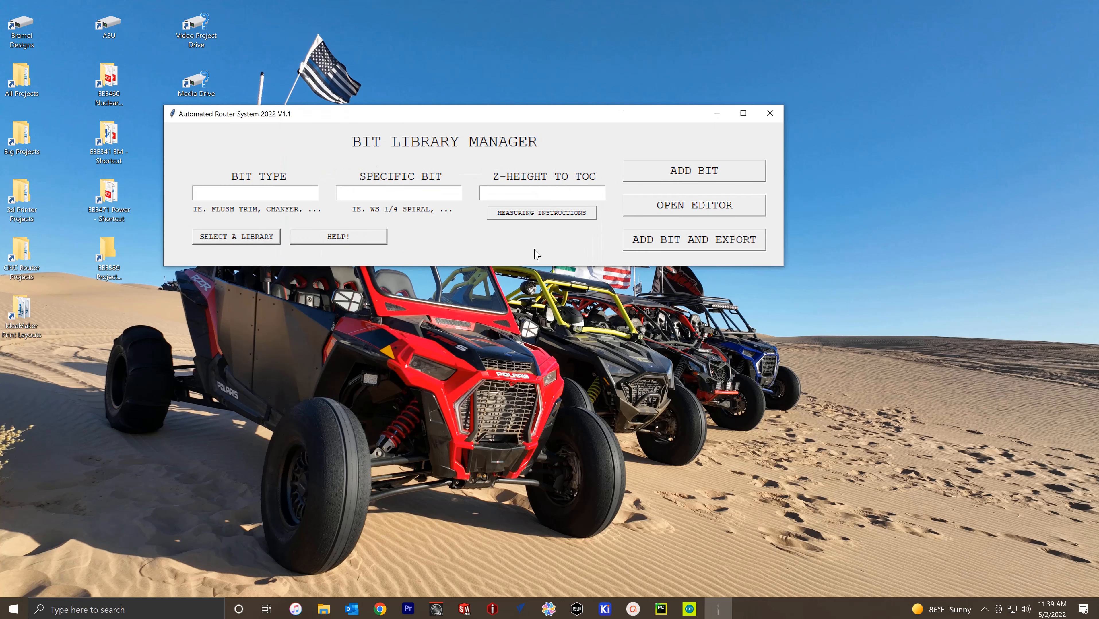
# - Enter bit type ROUNDOVER and specific bit WS 3/4 RO, and try to add the bit without a Z-height
pyautogui.click(268, 191)
pyautogui.write('ROUNDOVER')
pyautogui.press('Tab')
pyautogui.write('WS 3')
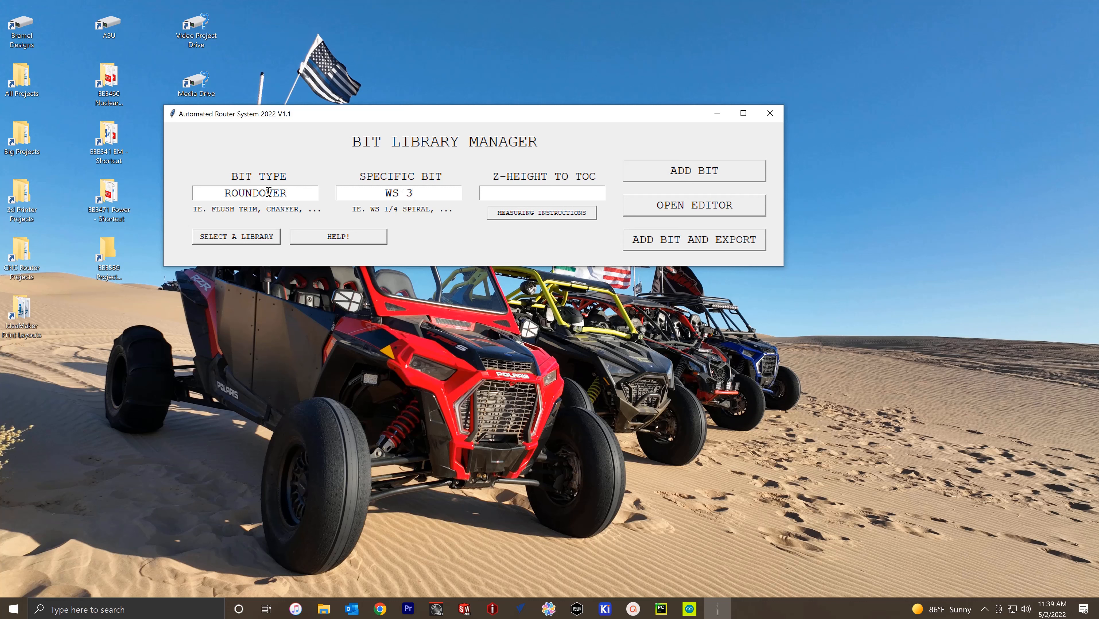
pyautogui.write('/4 RO')
pyautogui.click(672, 173)
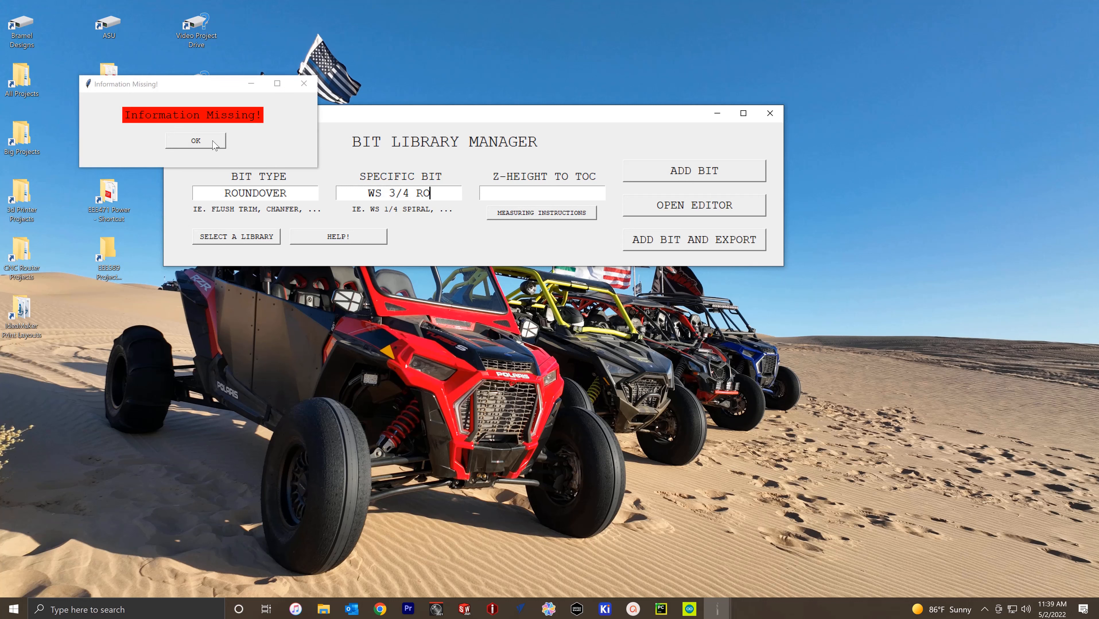
pyautogui.click(196, 140)
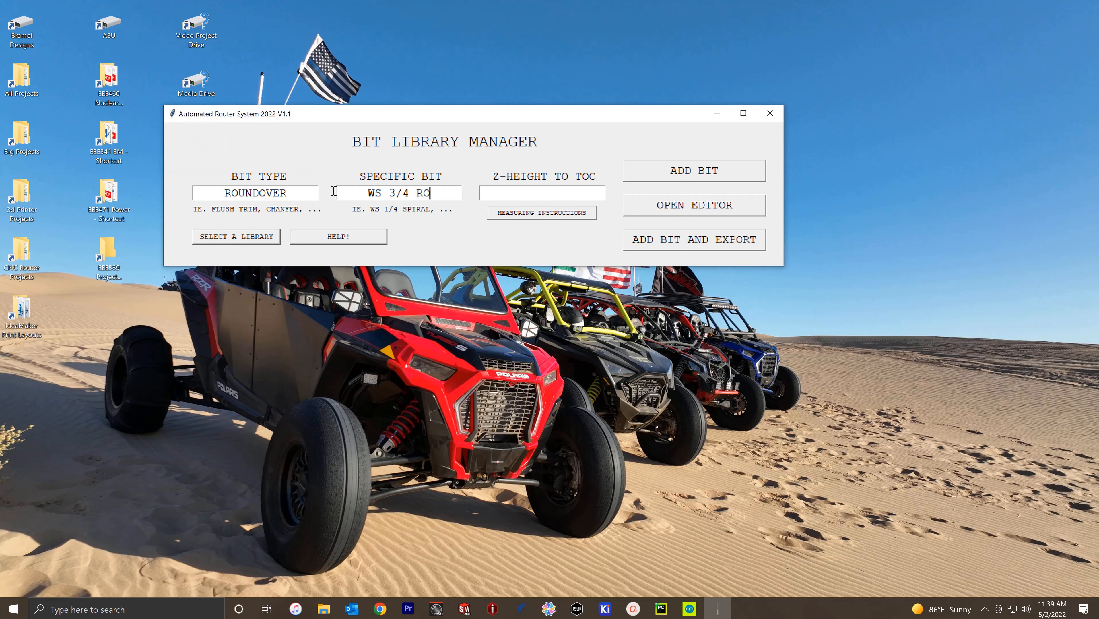
# - Set the ROUNDOVER bit's Z-height to 0.5125, and add the bit with an export of the library
pyautogui.write('0.5125')
pyautogui.click(685, 247)
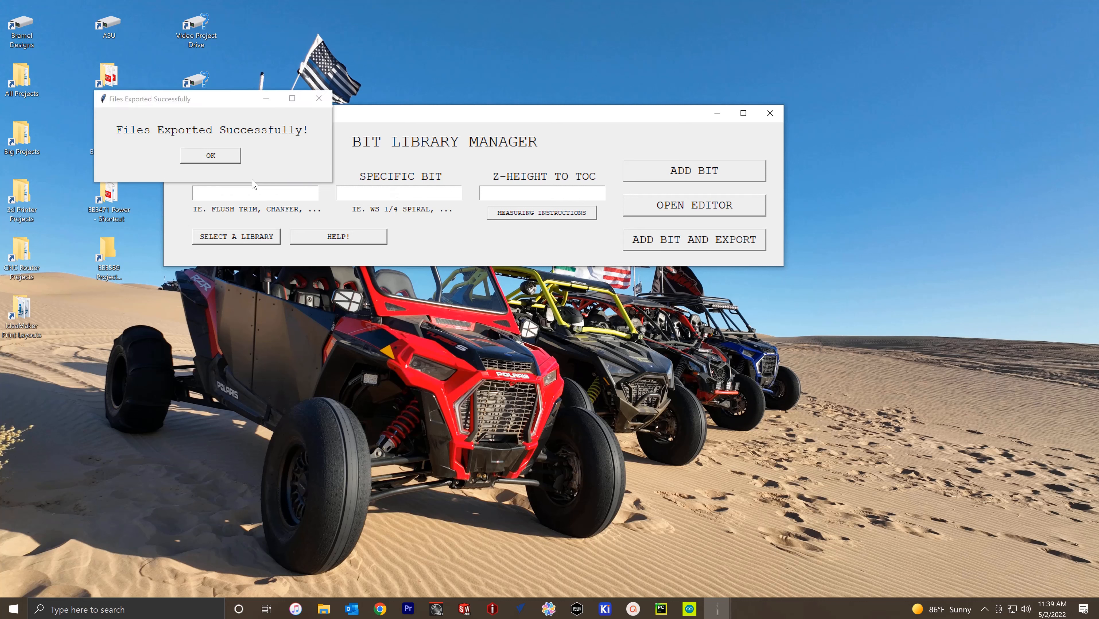
pyautogui.click(230, 157)
# - Try to select another library from the running program, and open the bit library editor
pyautogui.click(244, 239)
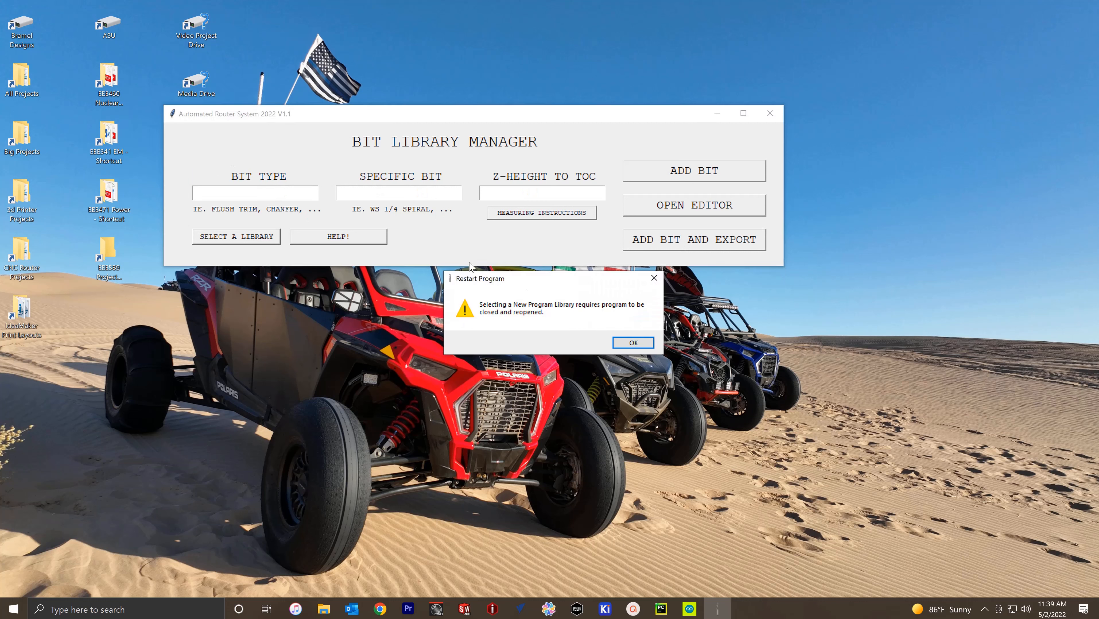
pyautogui.click(640, 342)
pyautogui.click(674, 211)
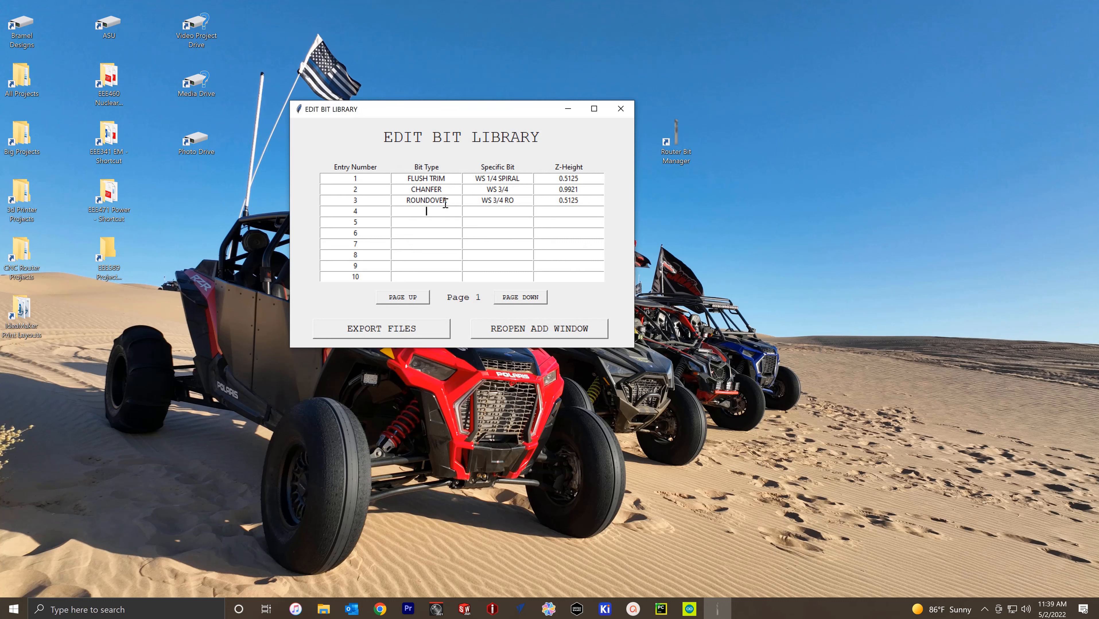
# - Change the bit type of entry 3 to CHANFER, and close the editor with save and export
pyautogui.moveTo(447, 201); pyautogui.dragTo(389, 197)
pyautogui.press('BackSpace')
pyautogui.write('cHANFER')
pyautogui.click(627, 111)
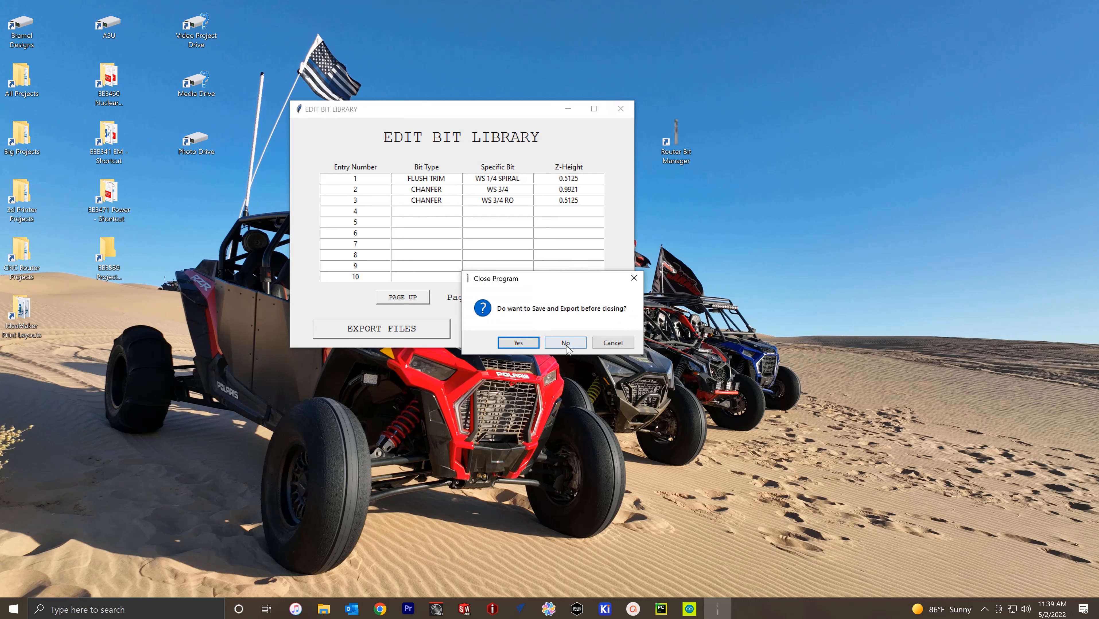
pyautogui.click(525, 343)
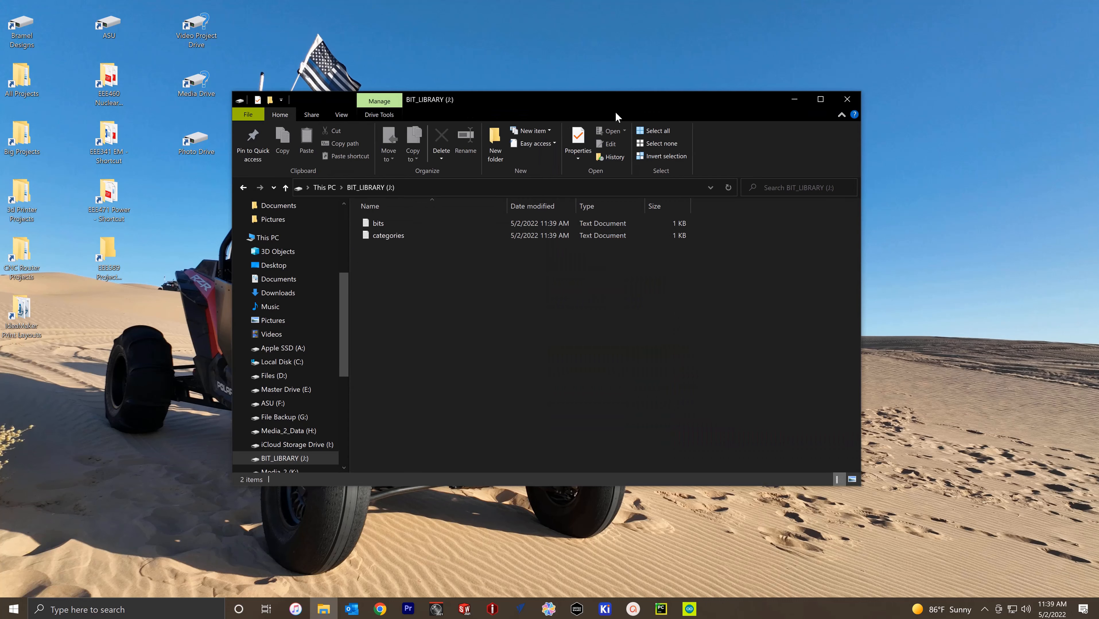
# - Check the exported bits file in the BIT_LIBRARY (J:) folder and close the folder window
pyautogui.click(402, 225)
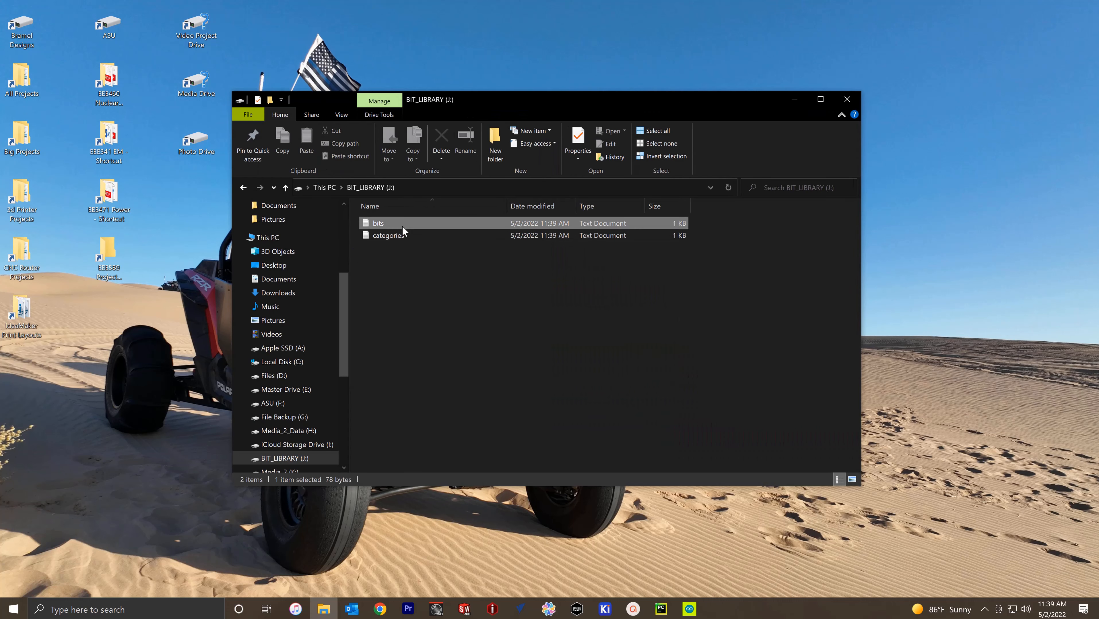
pyautogui.click(418, 252)
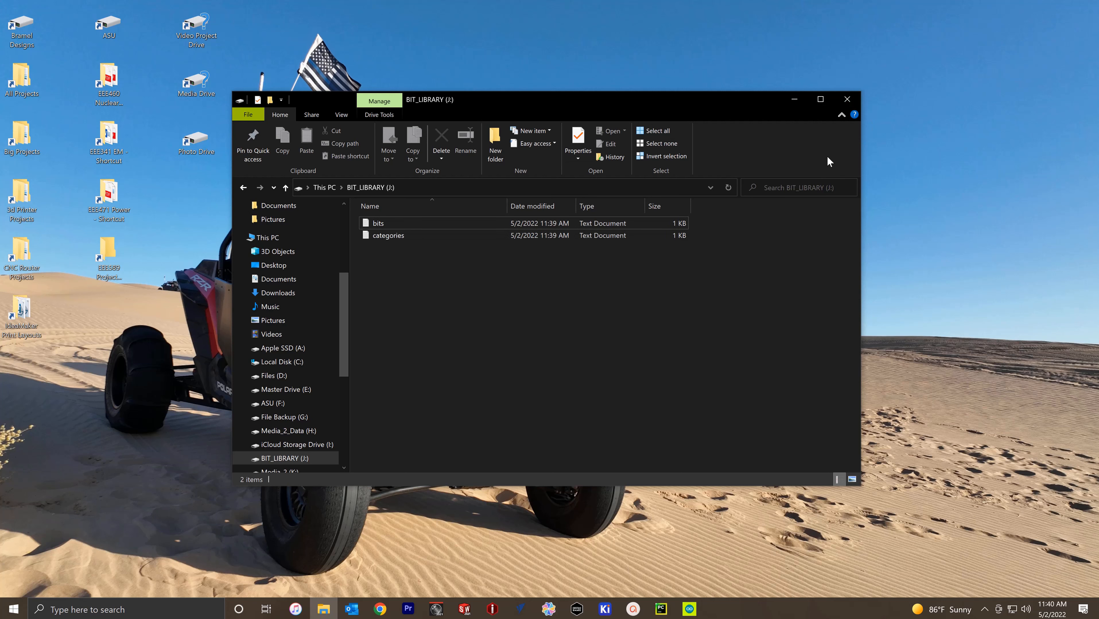
pyautogui.click(849, 102)
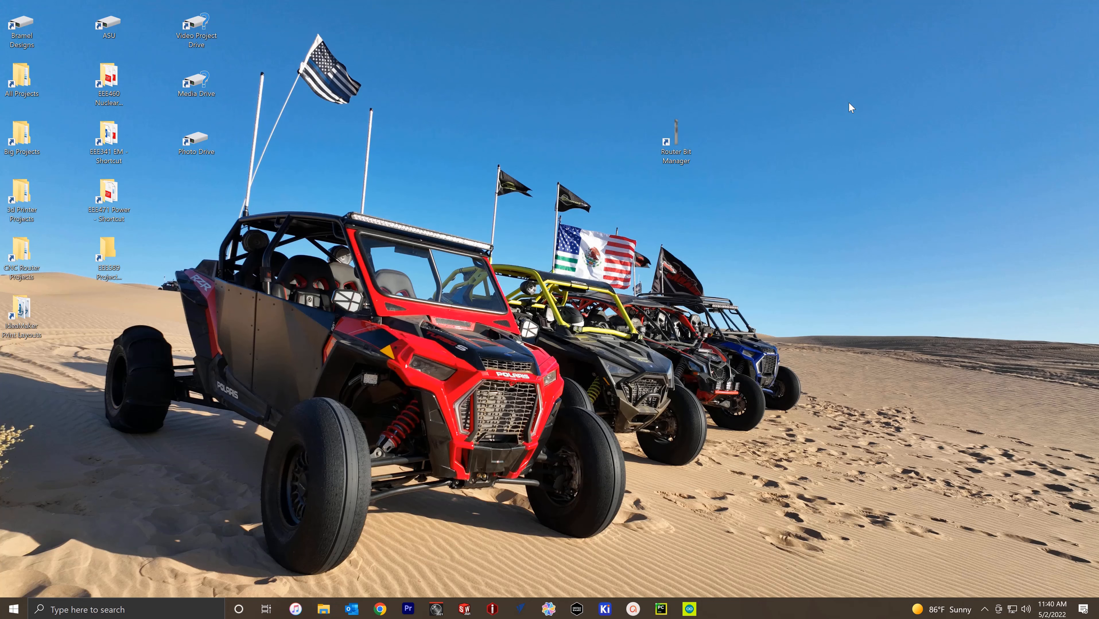
# - Relaunch Router Bit Manager from the desktop, choose BIT_LIBRARY (J:) as the library, and open the library editor
pyautogui.doubleClick(676, 138)
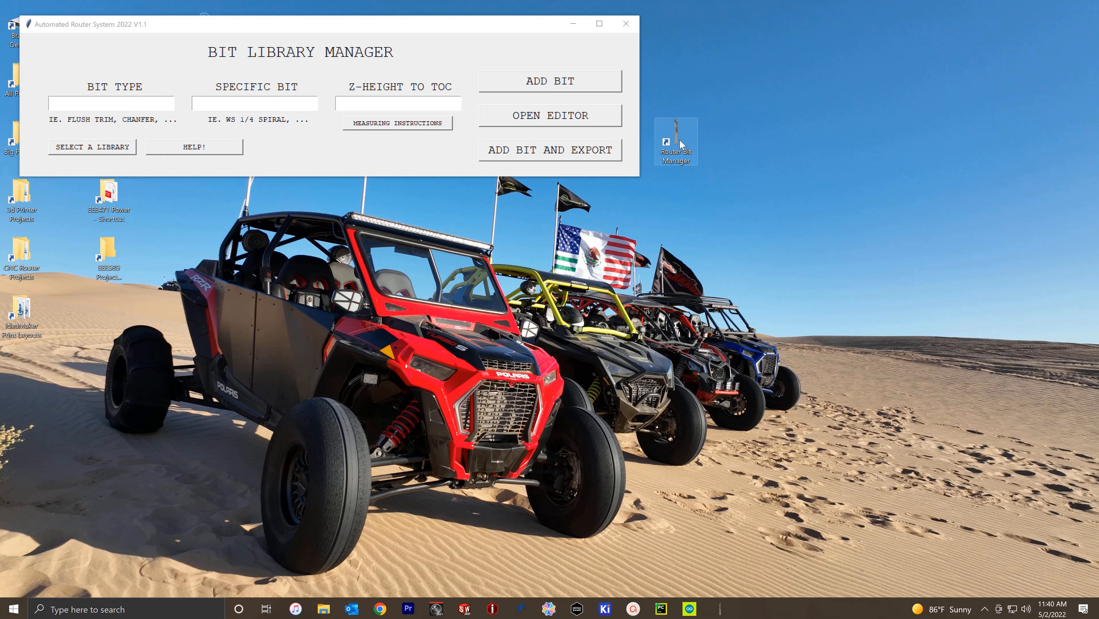
pyautogui.moveTo(152, 17); pyautogui.dragTo(307, 119)
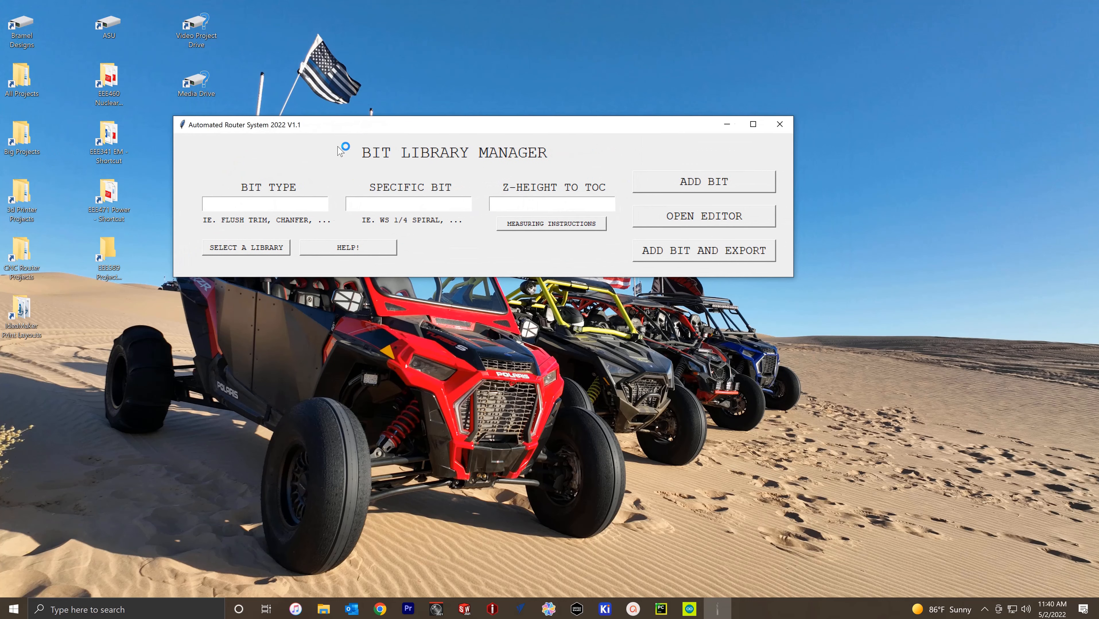
pyautogui.click(265, 250)
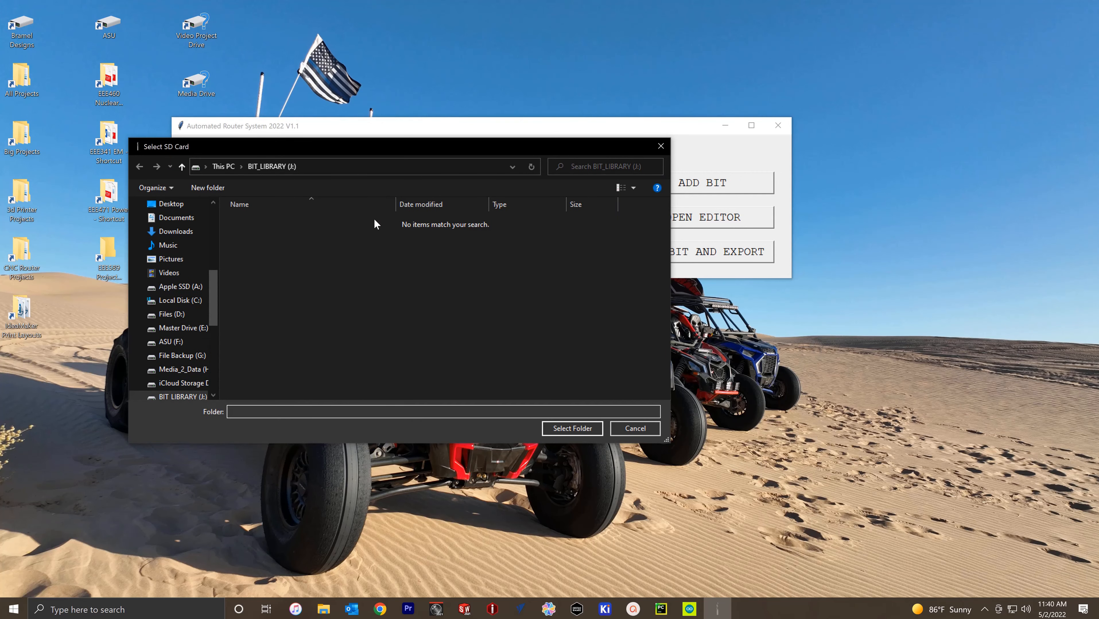
pyautogui.click(569, 429)
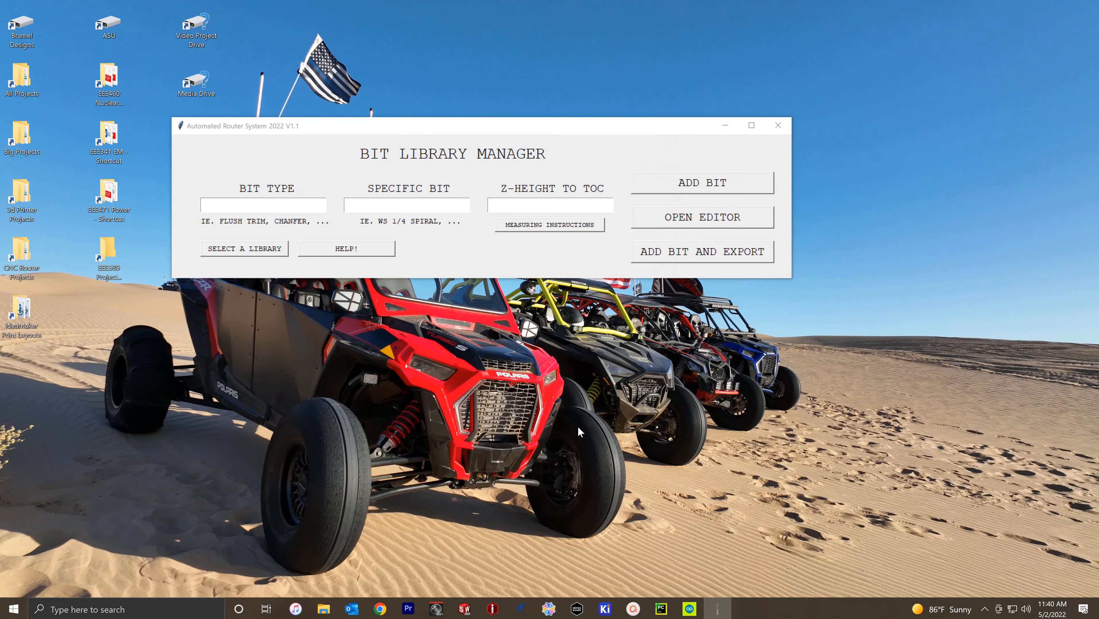
pyautogui.click(674, 218)
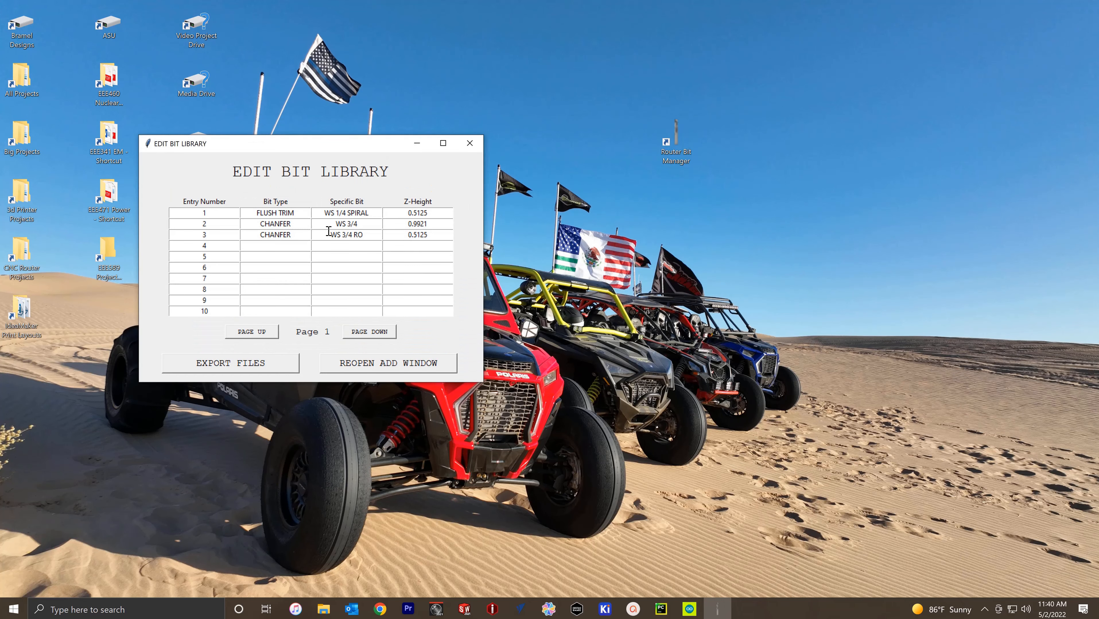
# - Change the bit type of entry 3 to ROUNDOVER, export the files, and close the editor with save and export
pyautogui.click(305, 235)
pyautogui.click(373, 235)
pyautogui.doubleClick(258, 234)
pyautogui.write('ROUNDOVER')
pyautogui.click(285, 365)
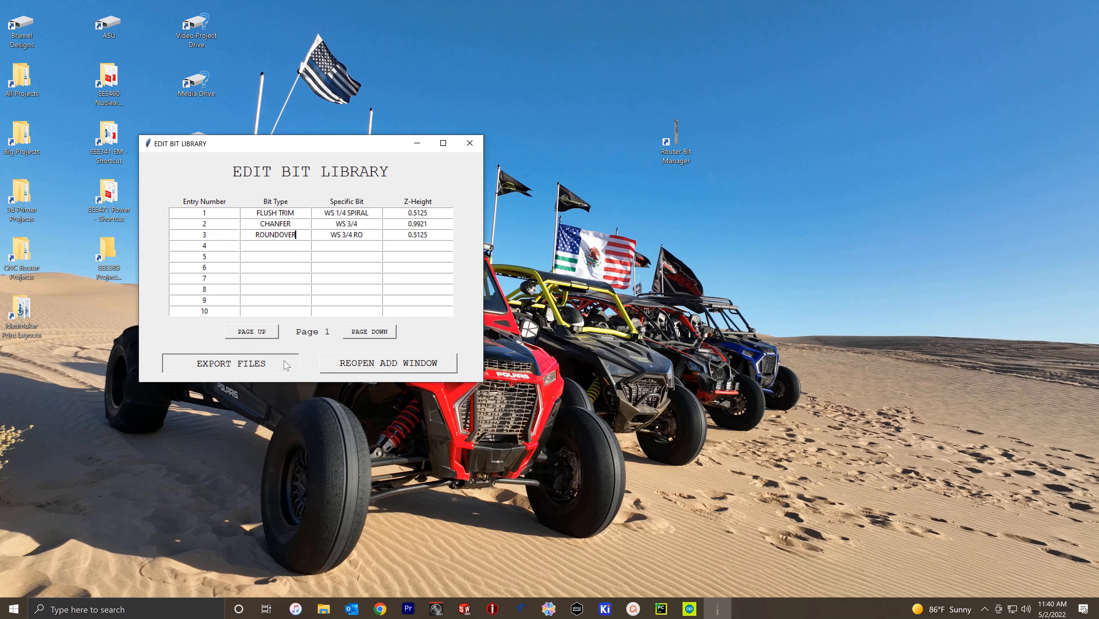
pyautogui.click(137, 81)
pyautogui.click(470, 142)
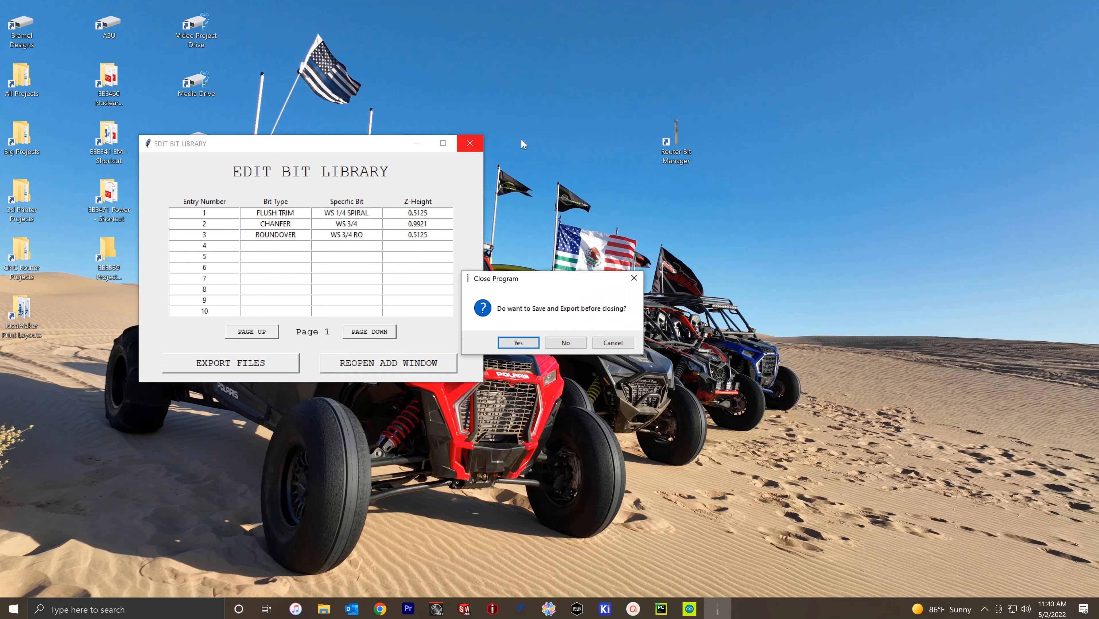
pyautogui.click(524, 345)
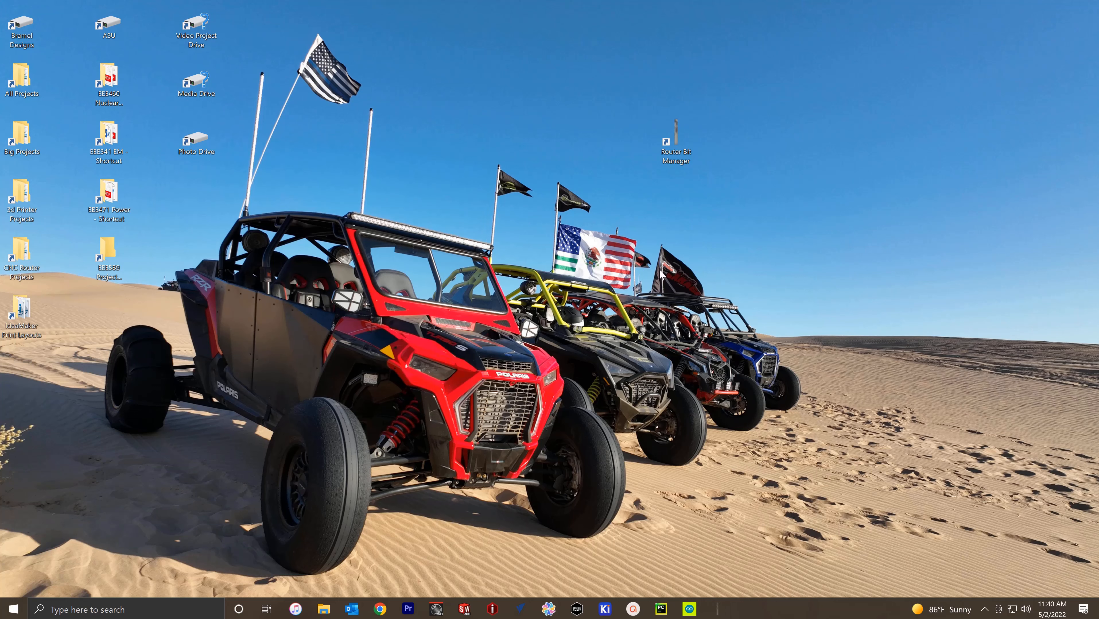
# - Reopen Router Bit Manager with the BIT_LIBRARY (J:) library, check its entries in the editor, and close without saving
pyautogui.doubleClick(676, 141)
pyautogui.click(184, 206)
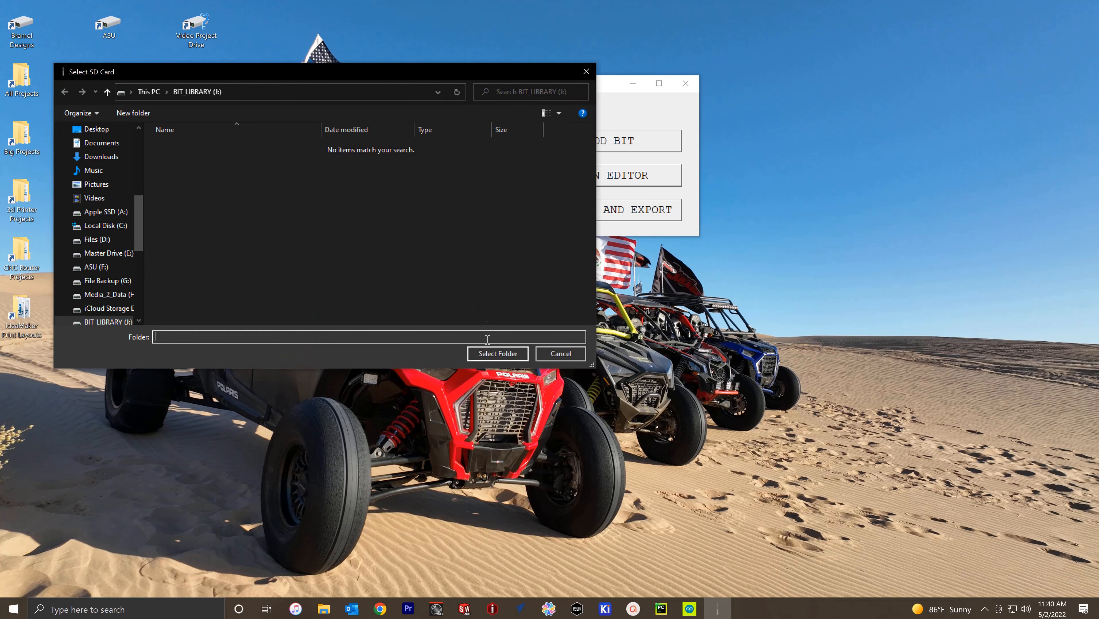
pyautogui.click(491, 355)
pyautogui.click(607, 176)
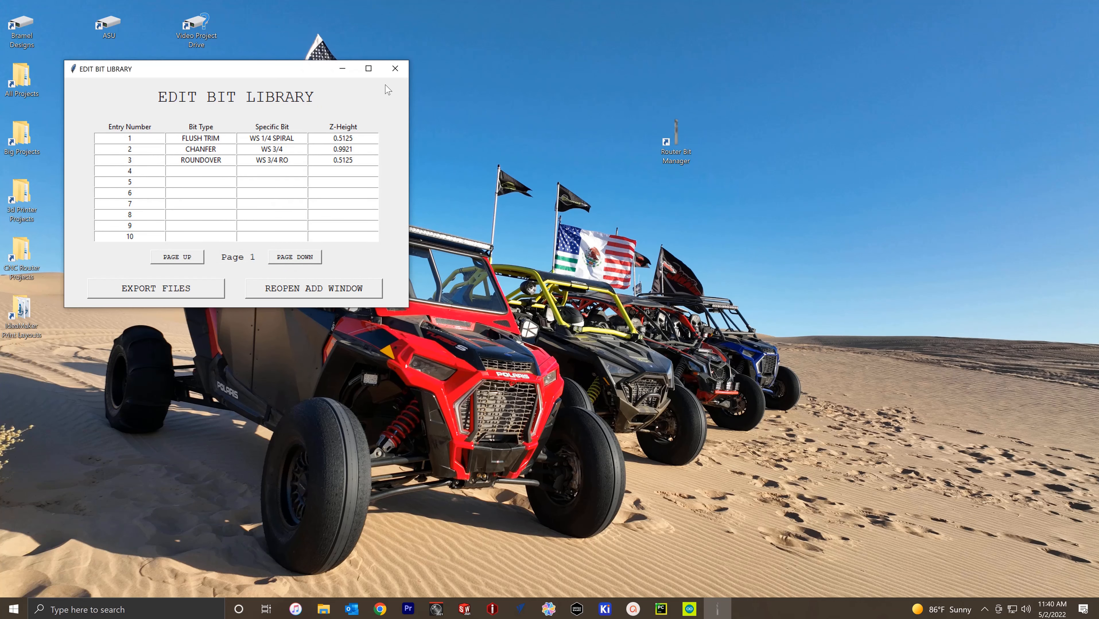
pyautogui.click(395, 69)
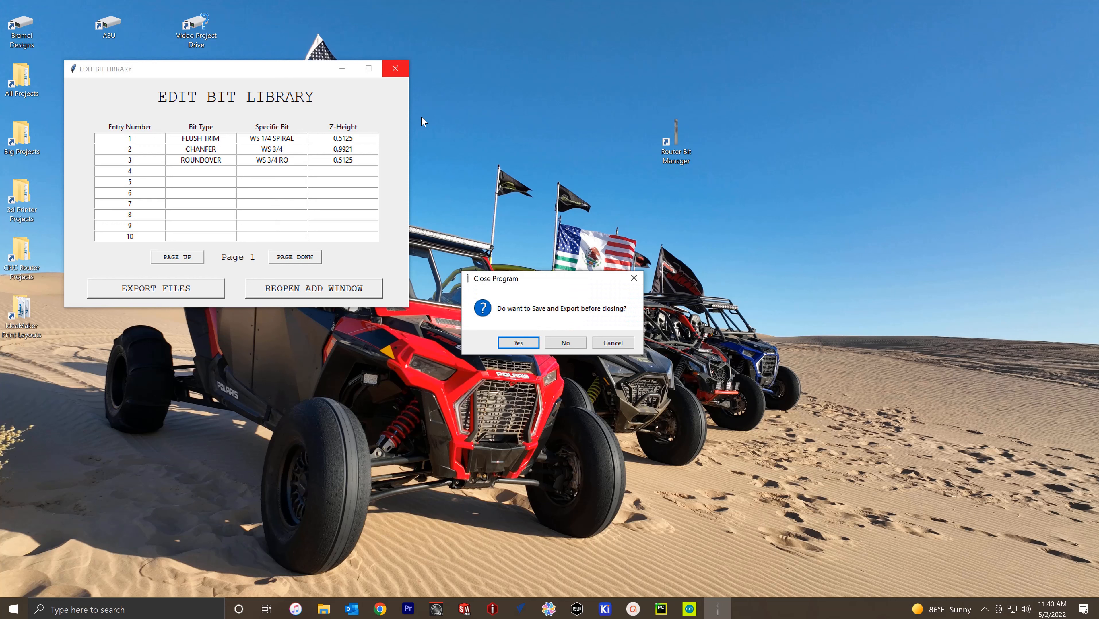
pyautogui.click(572, 342)
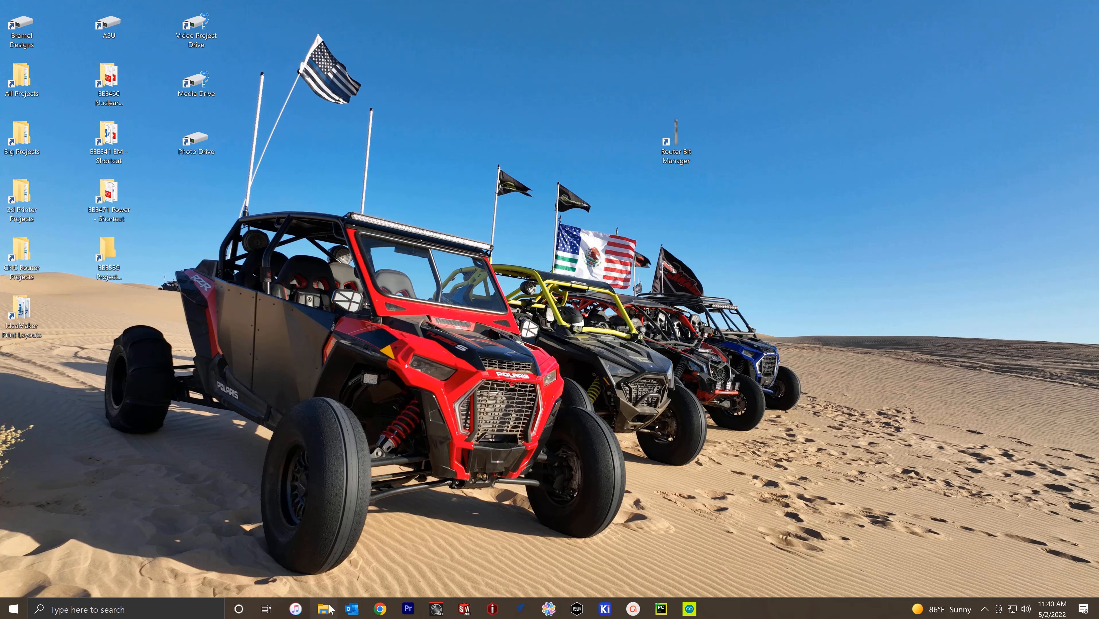
# - Open the BIT_LIBRARY (J:) drive in File Explorer, examine the bits and categories text files, and close the window
pyautogui.press('super+e')
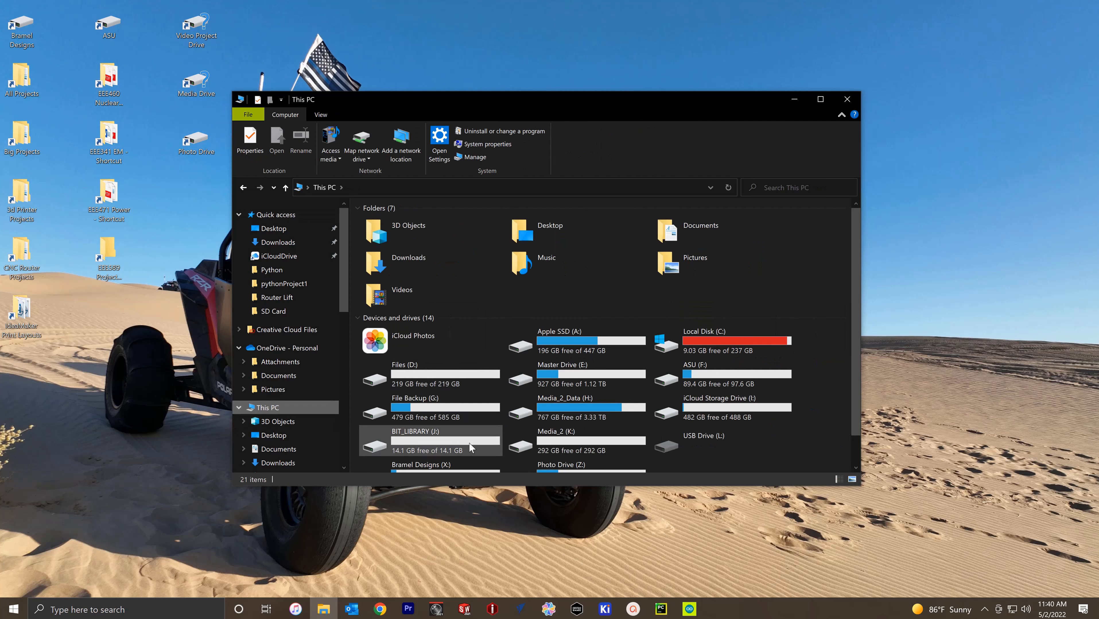
pyautogui.doubleClick(470, 444)
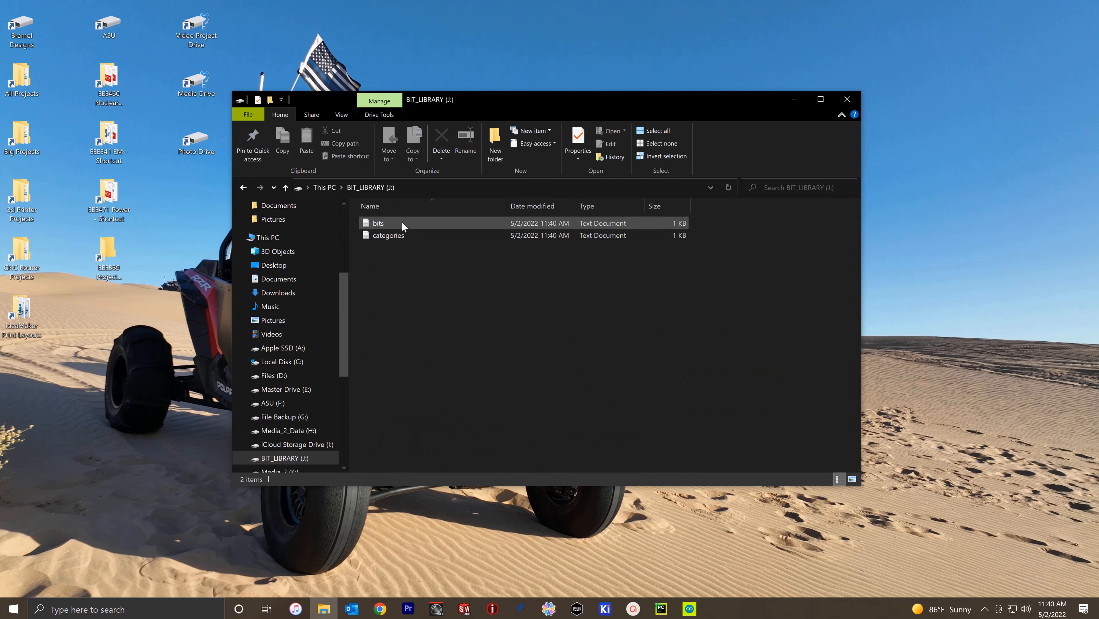
pyautogui.moveTo(402, 222); pyautogui.dragTo(435, 284)
pyautogui.click(435, 282)
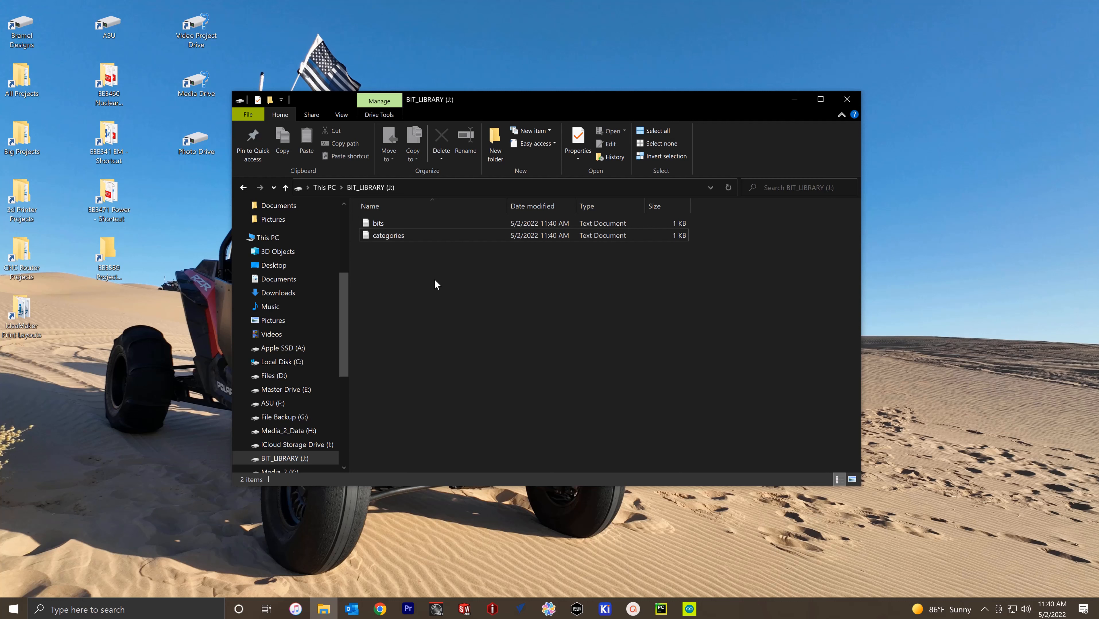
pyautogui.moveTo(437, 225); pyautogui.dragTo(444, 252)
pyautogui.click(444, 252)
pyautogui.moveTo(419, 224); pyautogui.dragTo(418, 238)
pyautogui.click(417, 256)
pyautogui.moveTo(413, 225); pyautogui.dragTo(414, 227)
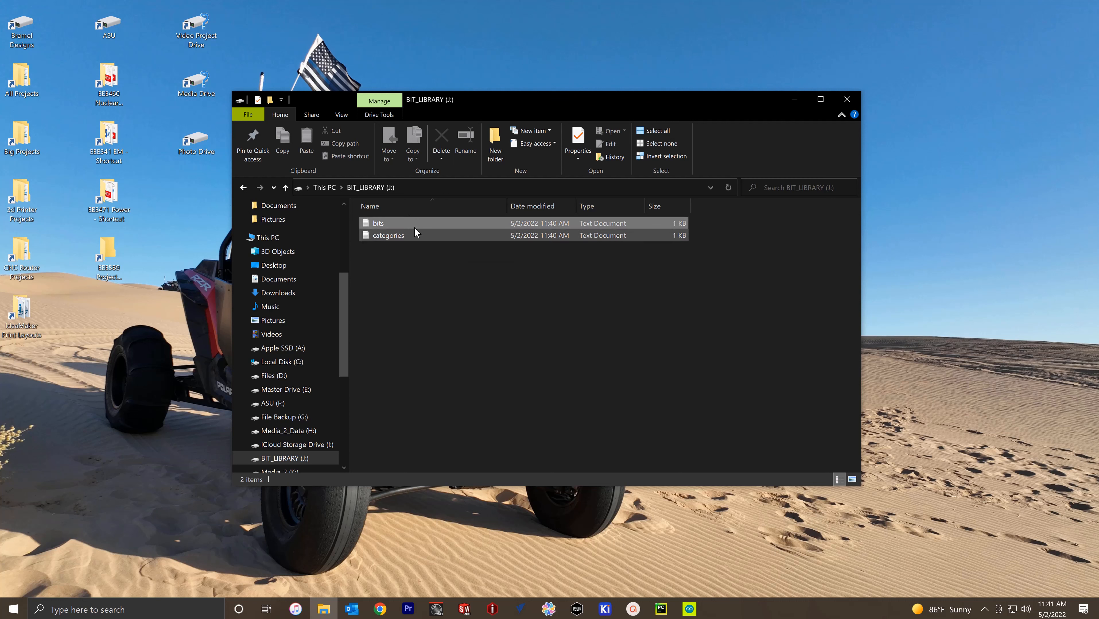
pyautogui.click(417, 275)
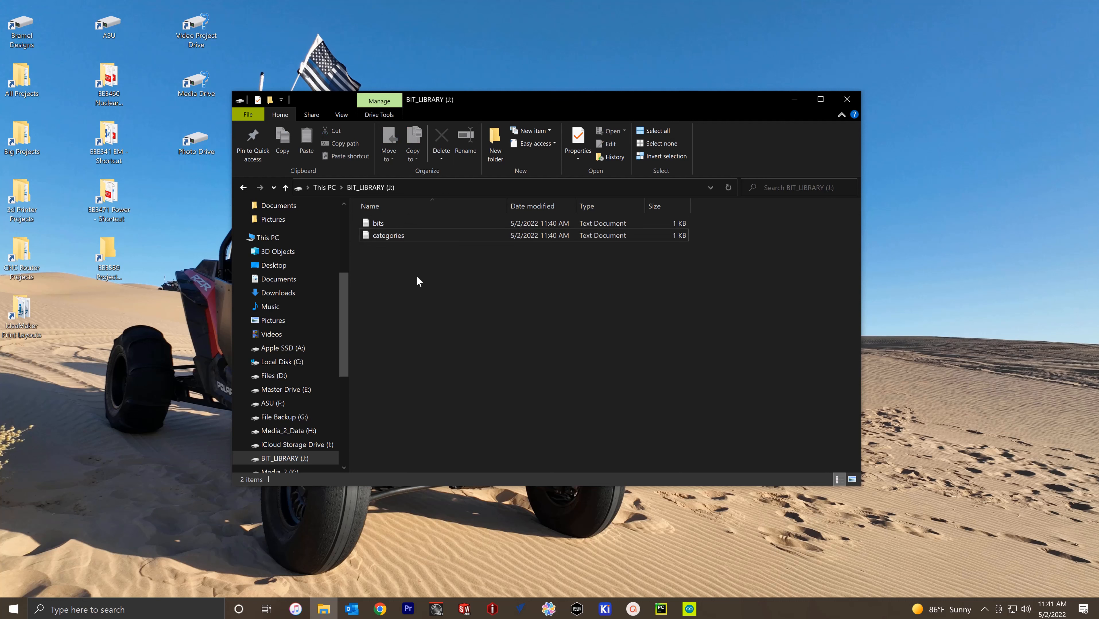
pyautogui.click(423, 234)
pyautogui.click(421, 224)
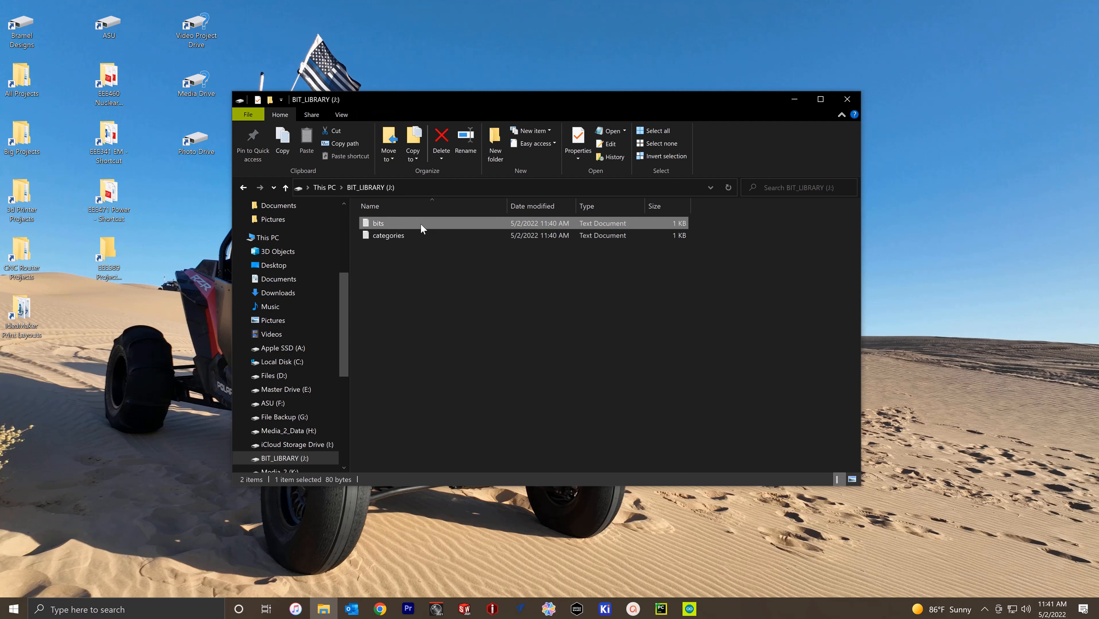
pyautogui.click(420, 236)
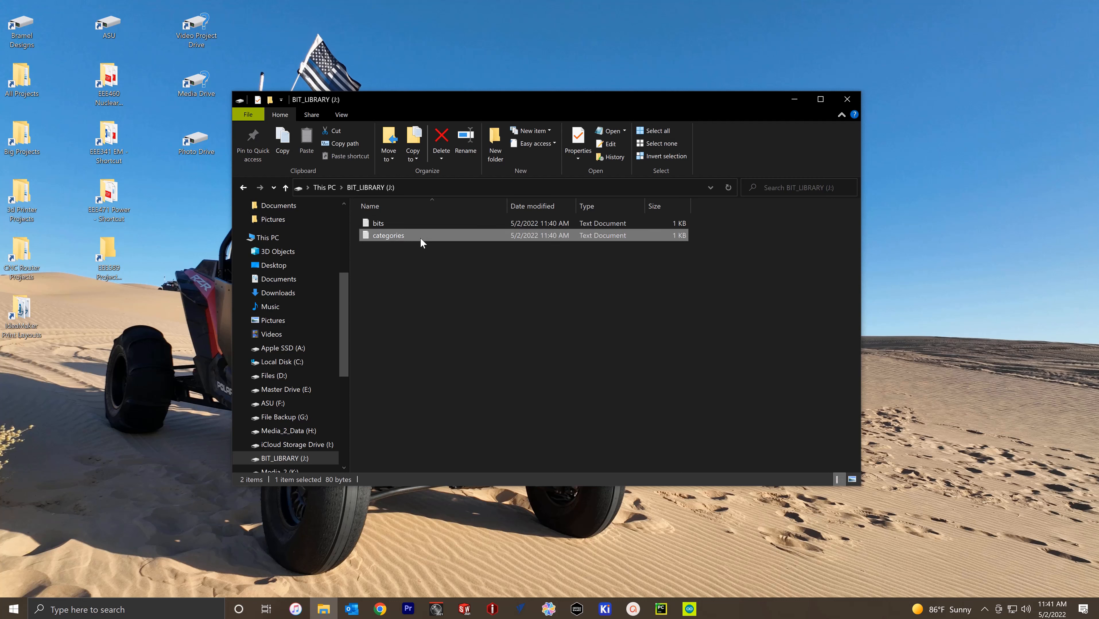
pyautogui.click(416, 256)
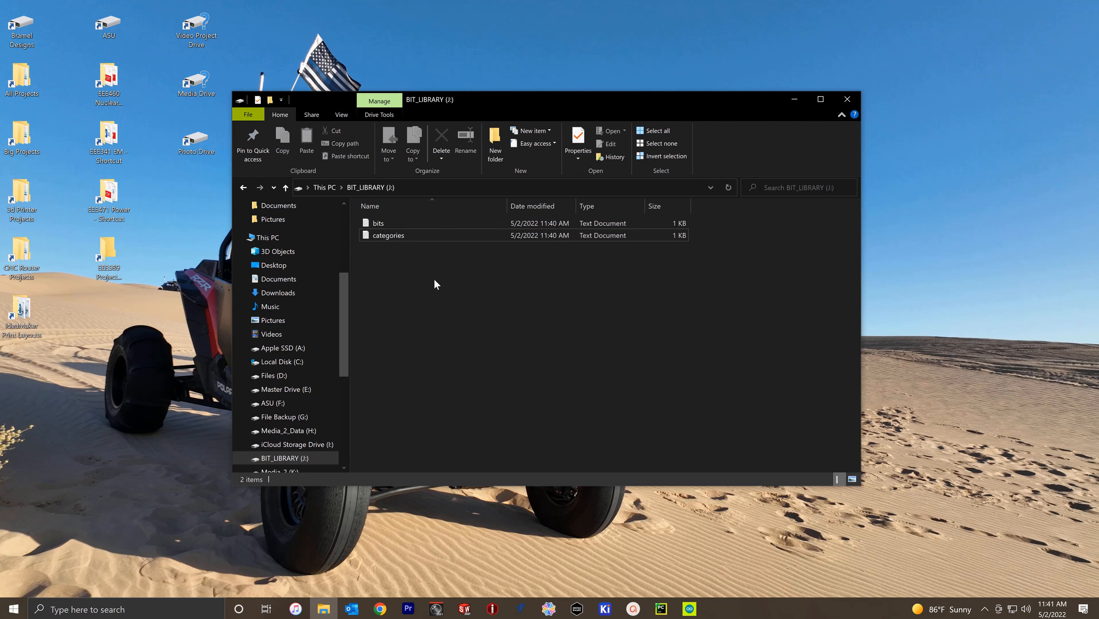
pyautogui.click(855, 100)
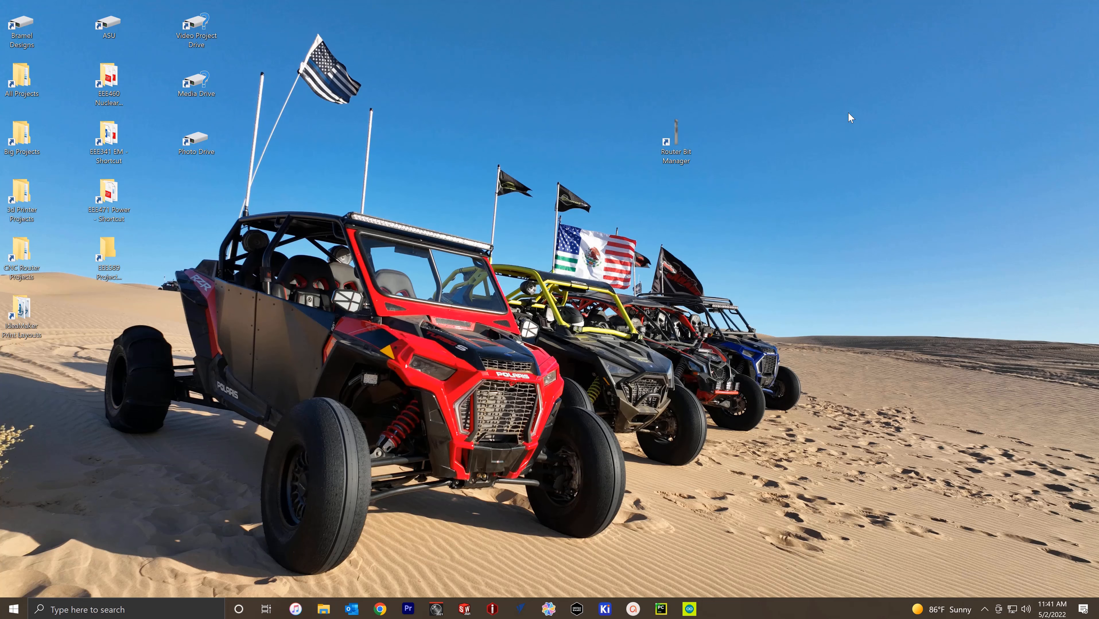